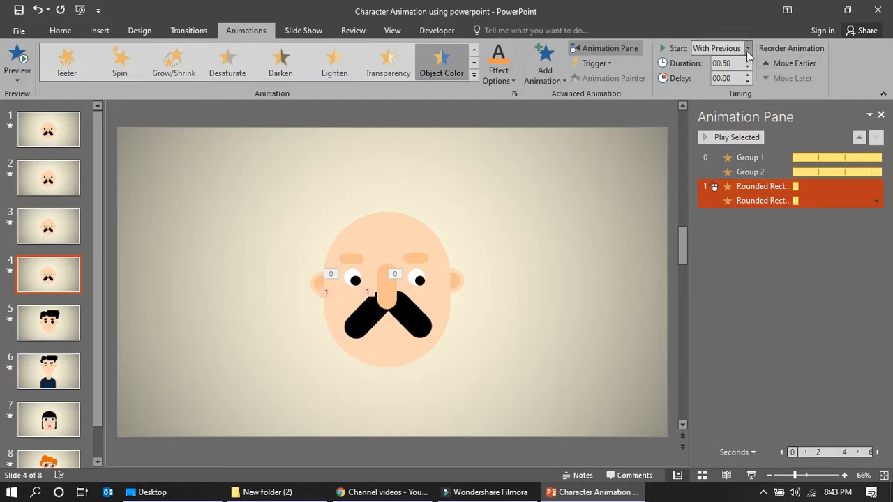
- Set both moustache halves' Object Color animations to start With Previous and play slide 4 as a slide show
left_click(717, 71)
left_click(753, 475)
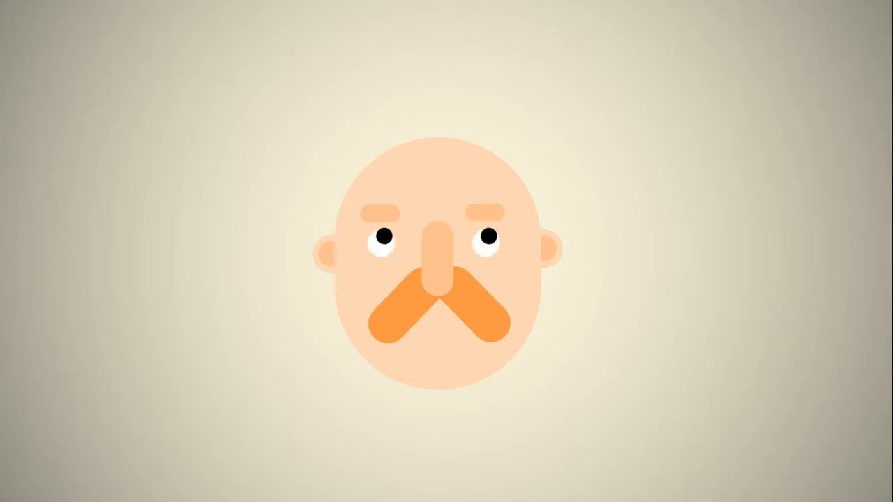
key("Escape")
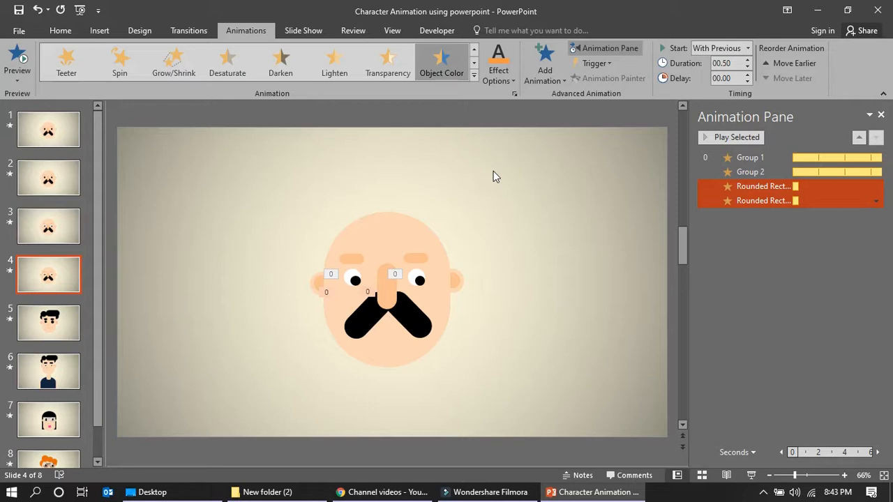
- Examine the eye animations on slide 5 and play the slide as a slide show
left_click(49, 323)
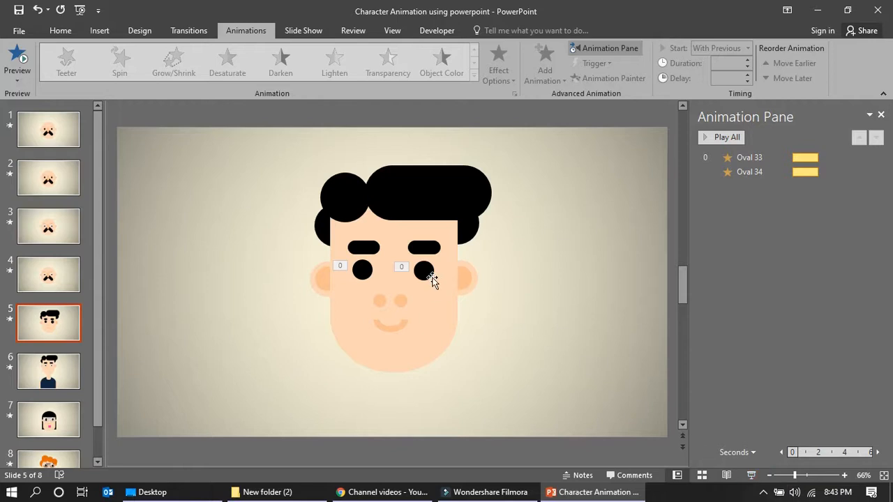
left_click(743, 157)
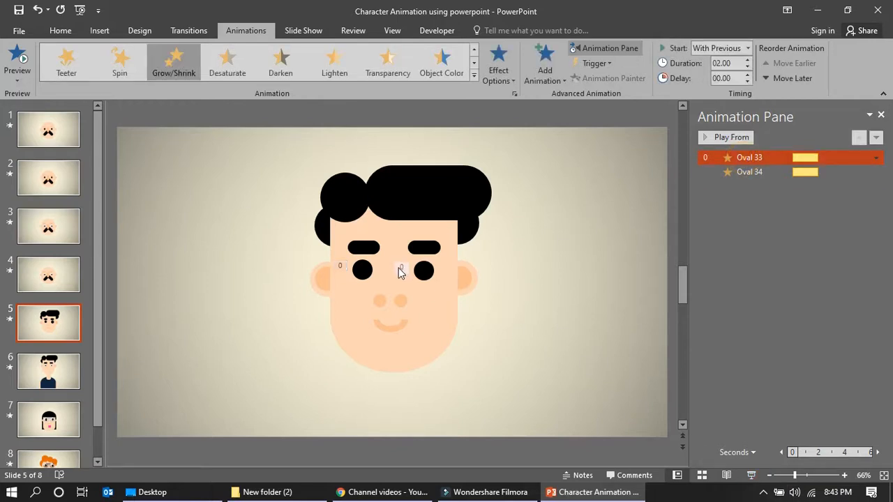
left_click(420, 270)
left_click(363, 269)
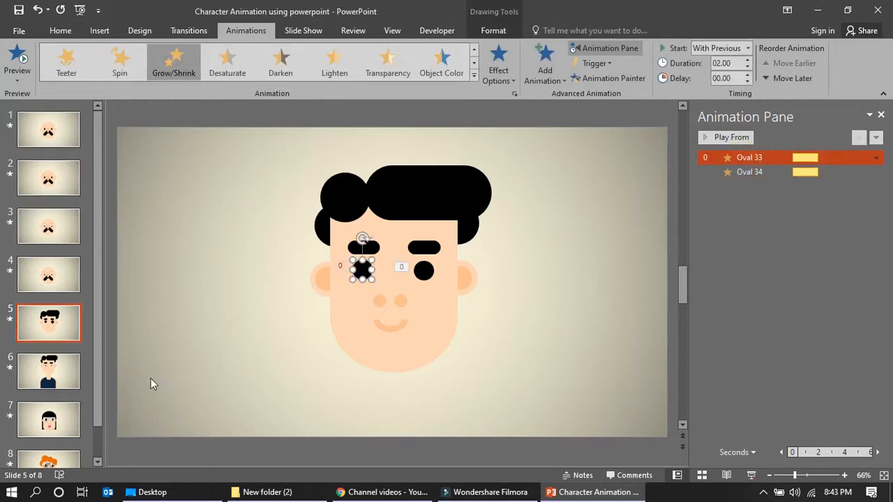
left_click(40, 320)
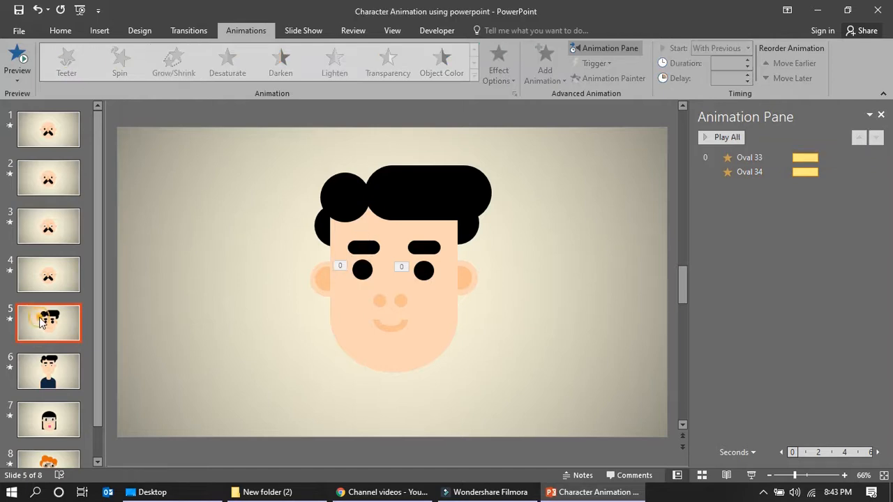
left_click(748, 475)
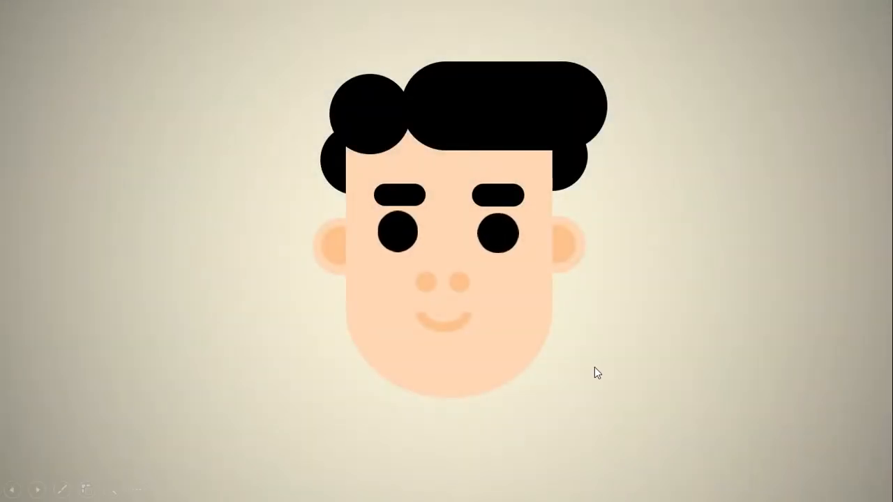
key("Escape")
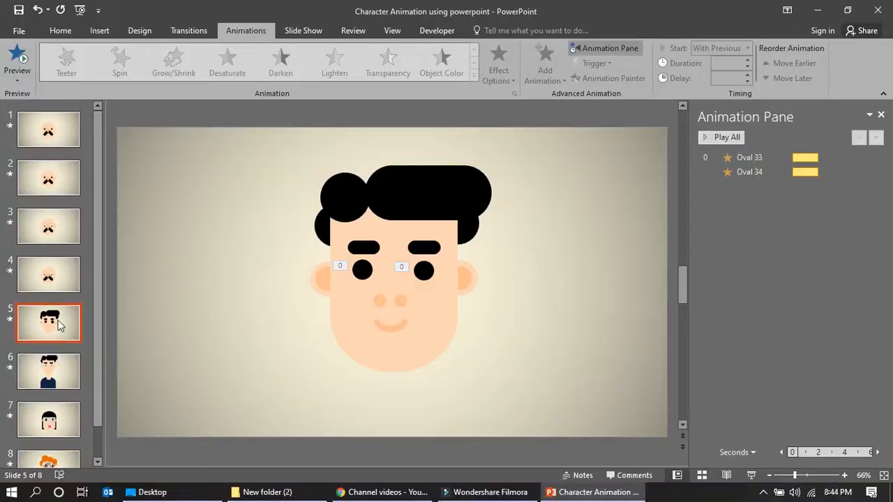
- Duplicate slide 5 and delete both eye animations from the copy
right_click(55, 324)
left_click(109, 168)
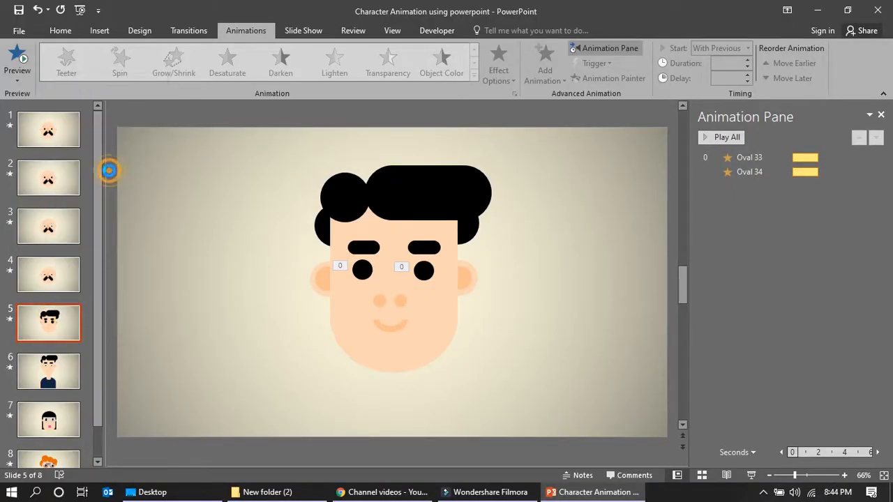
left_click(339, 267)
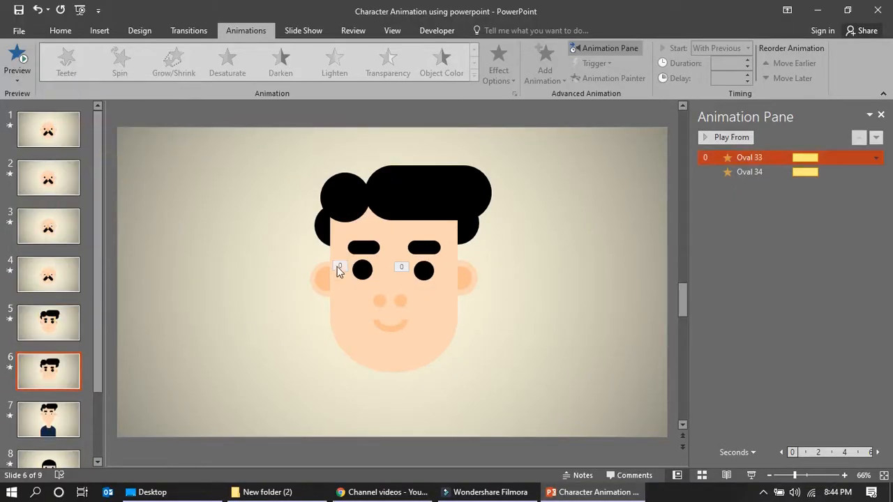
key("Delete")
key("Delete")
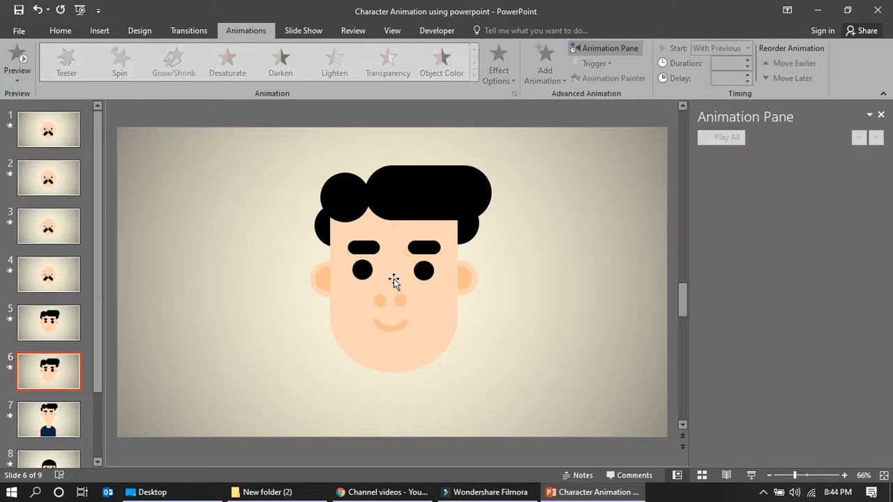
- Align the two black eyes level with each other on slide 6
left_click(363, 270)
left_click(423, 270, "shift")
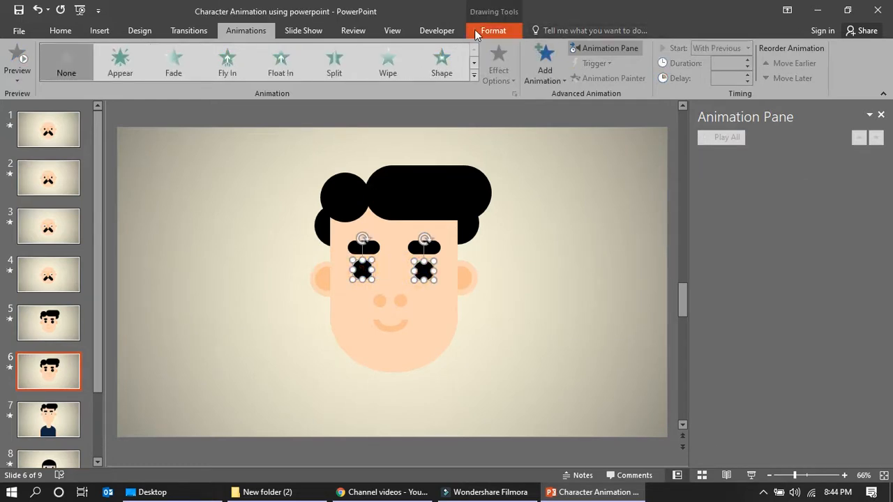
left_click(493, 30)
left_click(667, 49)
left_click(682, 112)
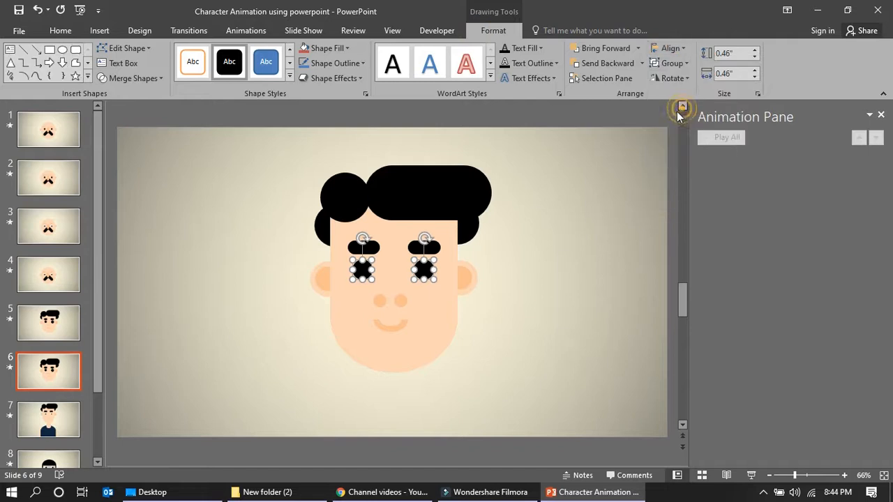
- Apply the Grow/Shrink emphasis animation to both eyes, starting With Previous, and play the slide as a slide show
left_click(251, 30)
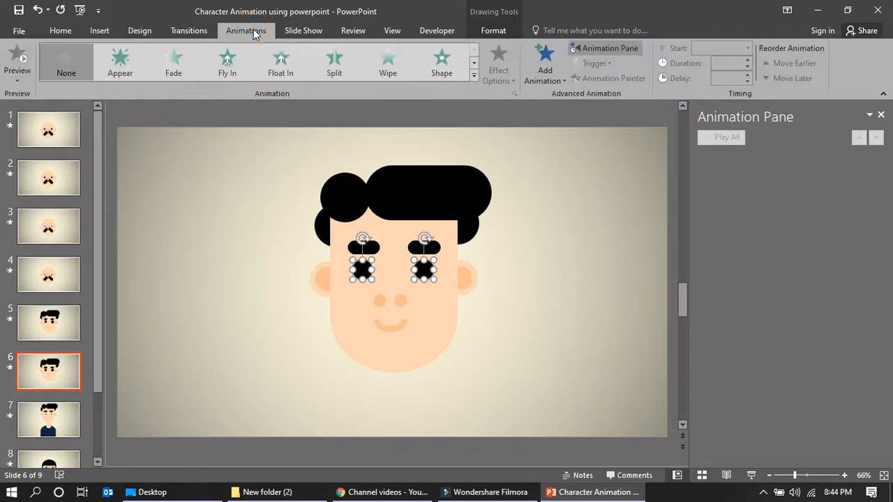
left_click(475, 76)
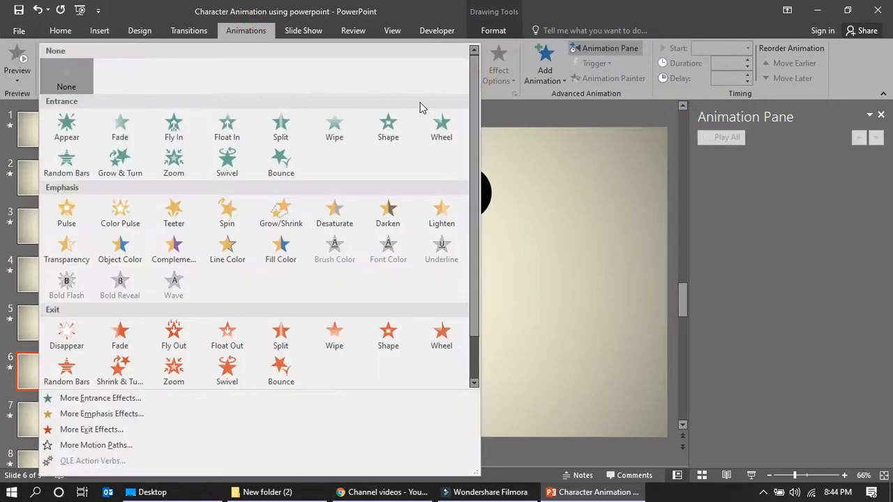
left_click(277, 225)
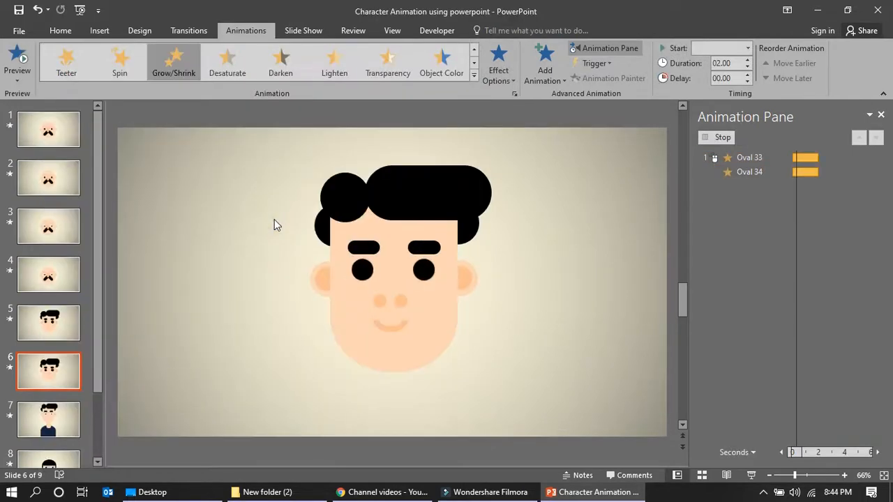
left_click(743, 48)
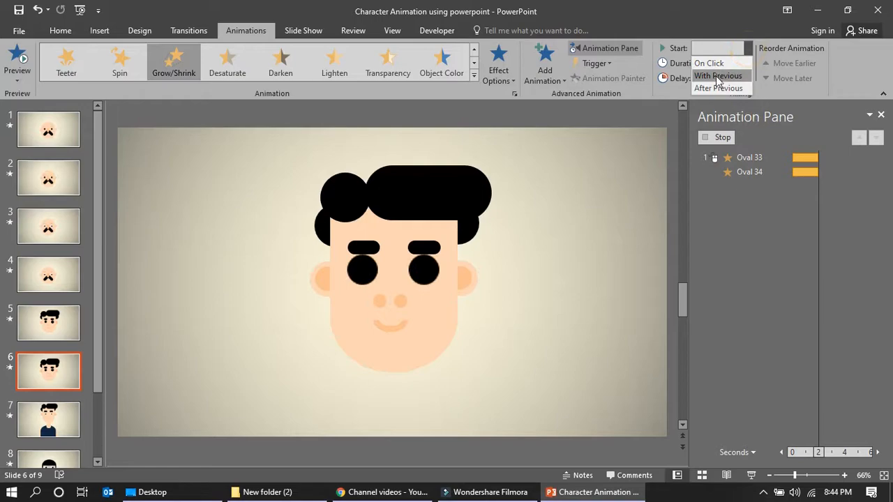
left_click(719, 72)
left_click(750, 476)
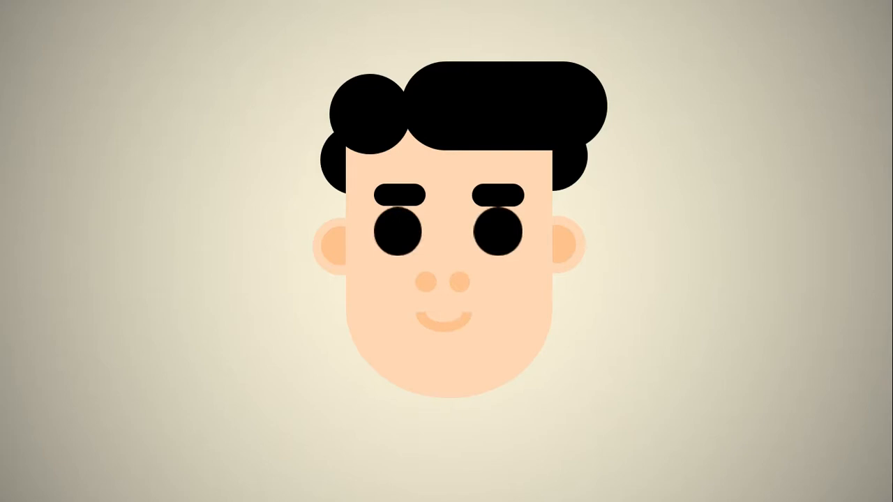
key("Escape")
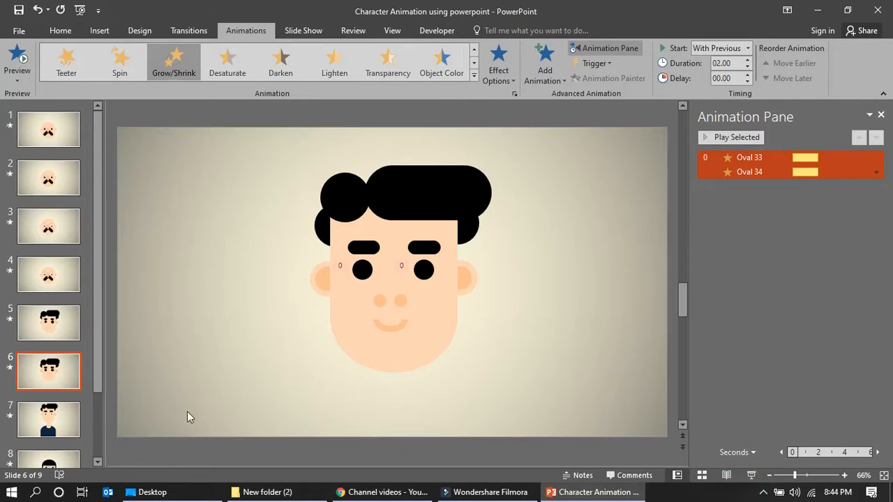
- Play slide 7 as a slide show and examine the first animation in its list
left_click(48, 418)
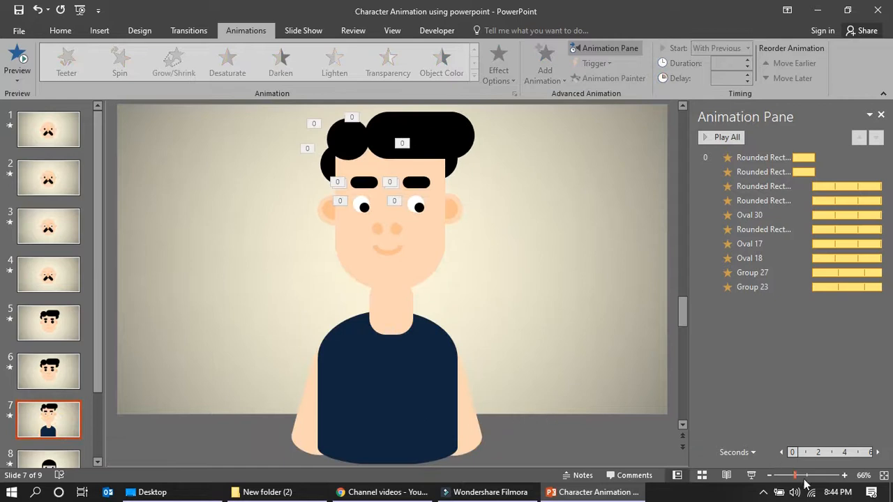
left_click(751, 476)
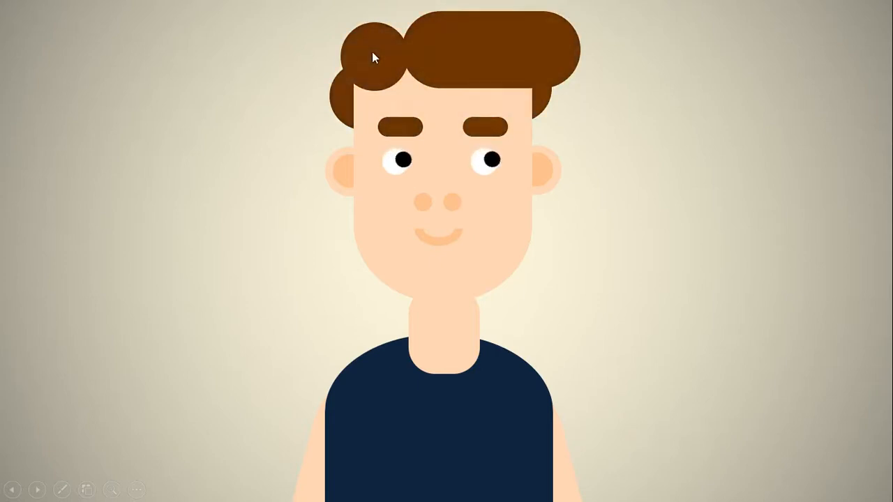
key("Escape")
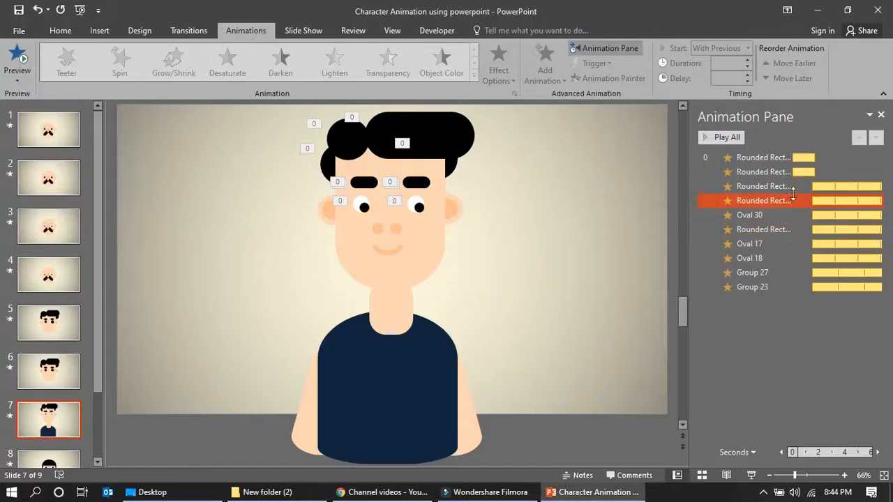
left_click(793, 191)
left_click(749, 157)
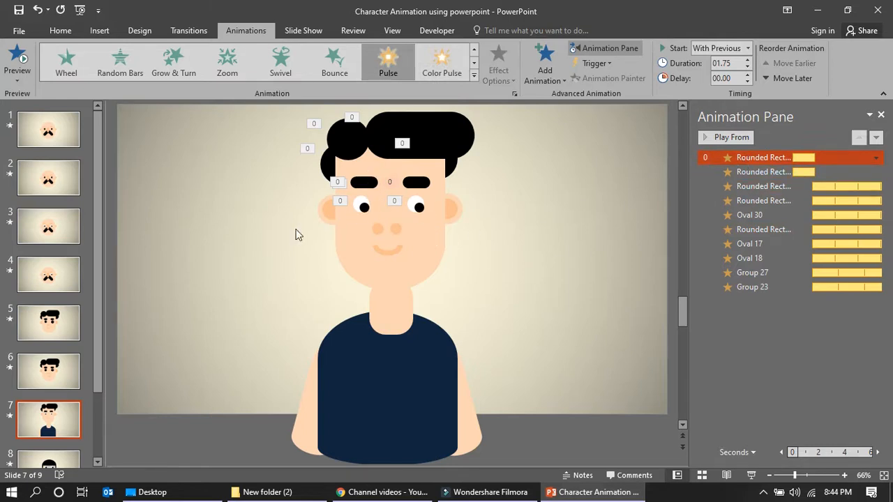
- Duplicate slide 7 and delete the Color Pulse animations from the hair shapes on the copy
right_click(38, 418)
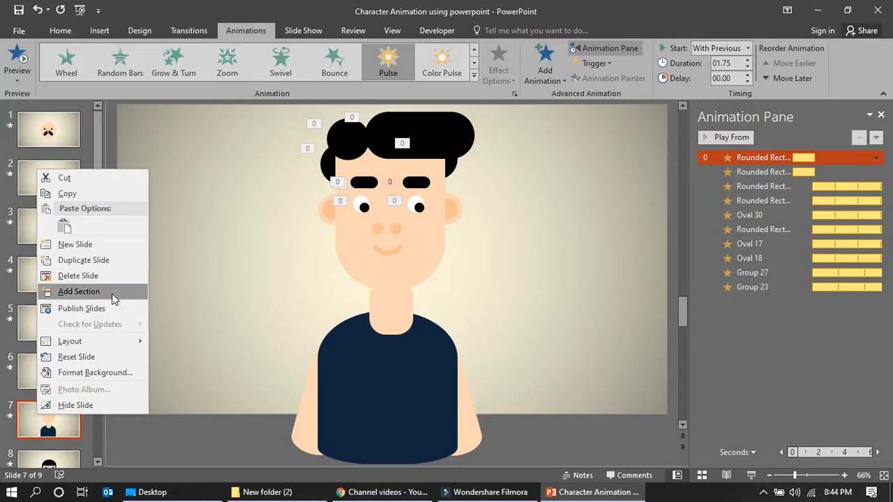
left_click(105, 260)
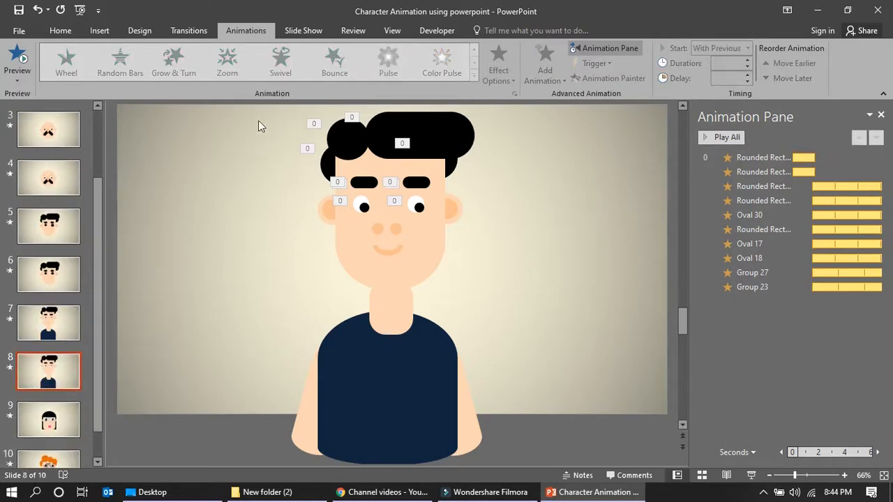
left_click(314, 124)
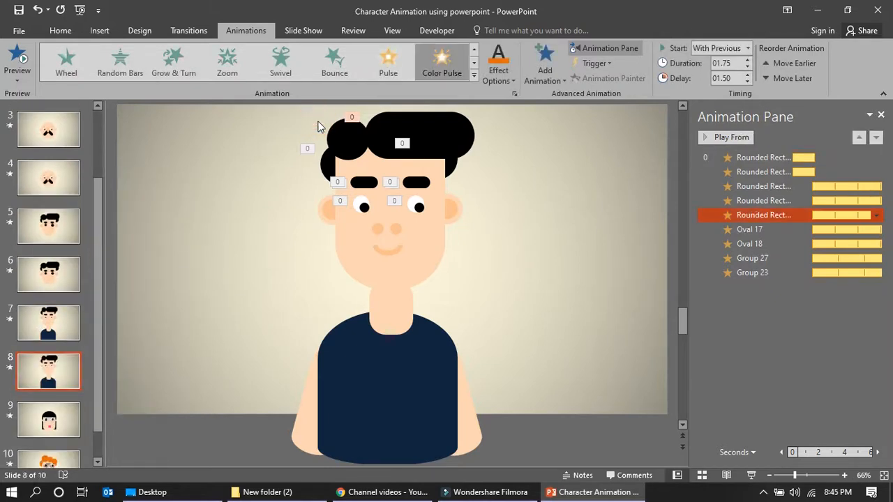
key("Delete")
key("Delete")
key("Delete")
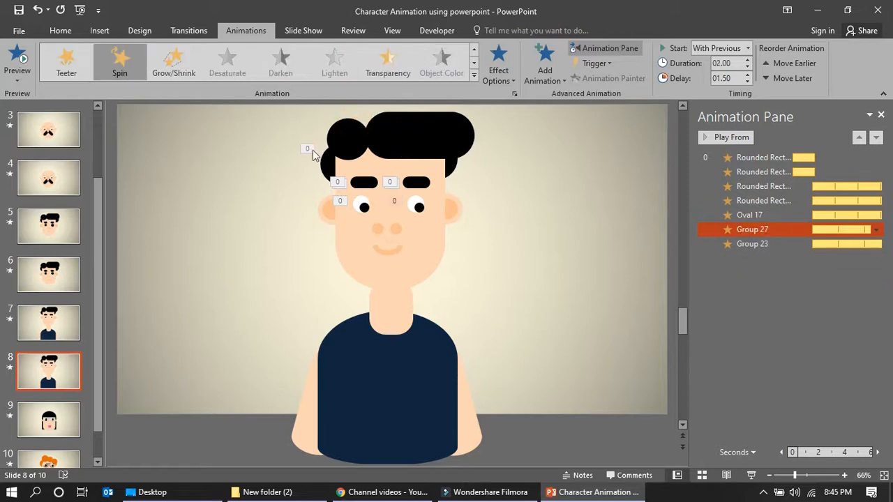
- Delete all remaining animations on slide 8, including those of the eyebrows and both eye groups
left_click(335, 182)
key("Delete")
left_click(389, 182)
key("Delete")
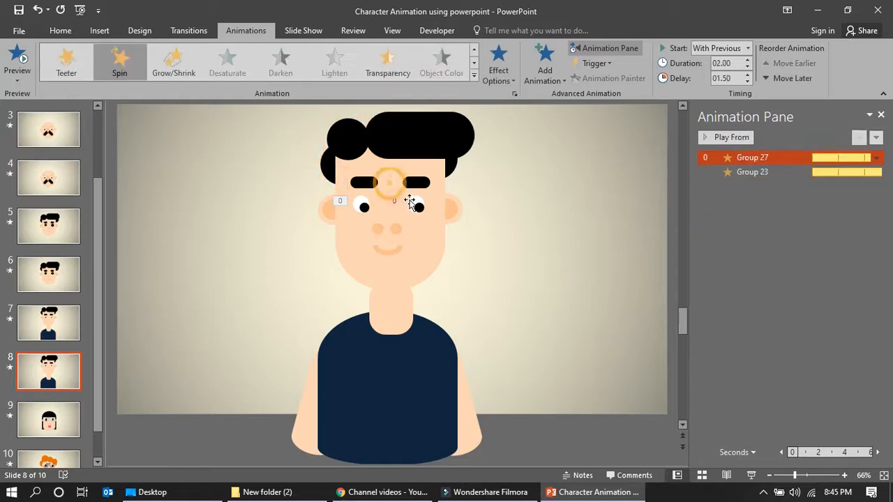
left_click(395, 207)
key("Delete")
left_click(340, 202)
key("Delete")
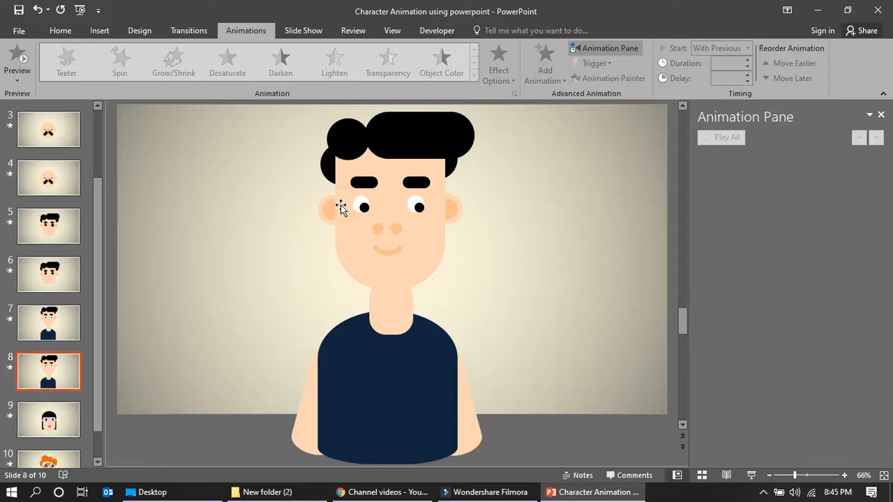
- Apply the Pulse emphasis animation to both eyebrows, starting With Previous, and lengthen its duration
left_click(360, 186)
left_click(416, 182, "shift")
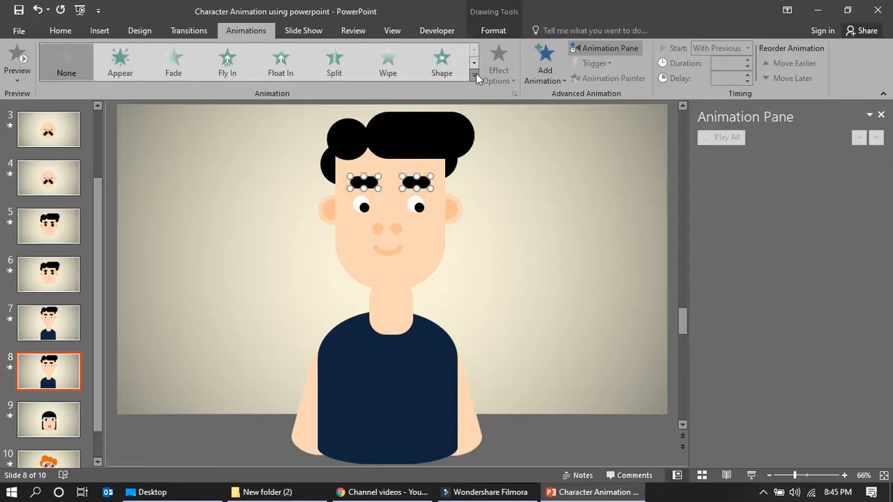
left_click(473, 74)
left_click(81, 219)
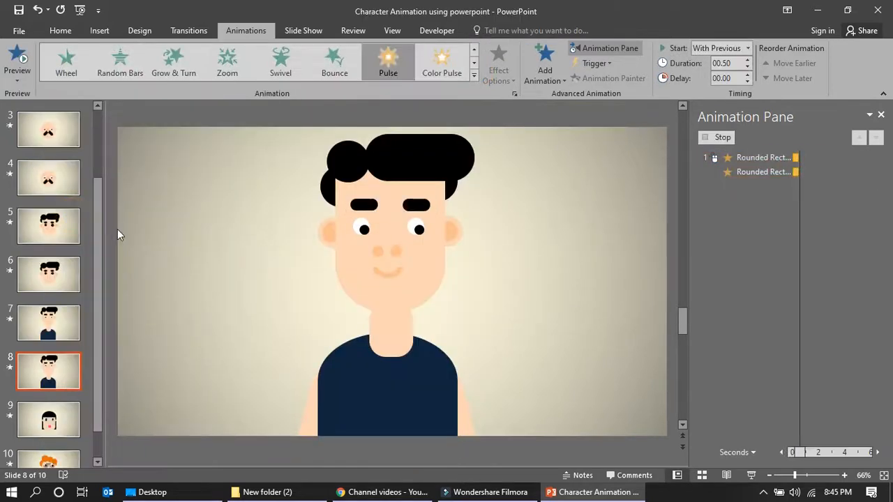
left_click(747, 48)
left_click(718, 71)
left_click(747, 60)
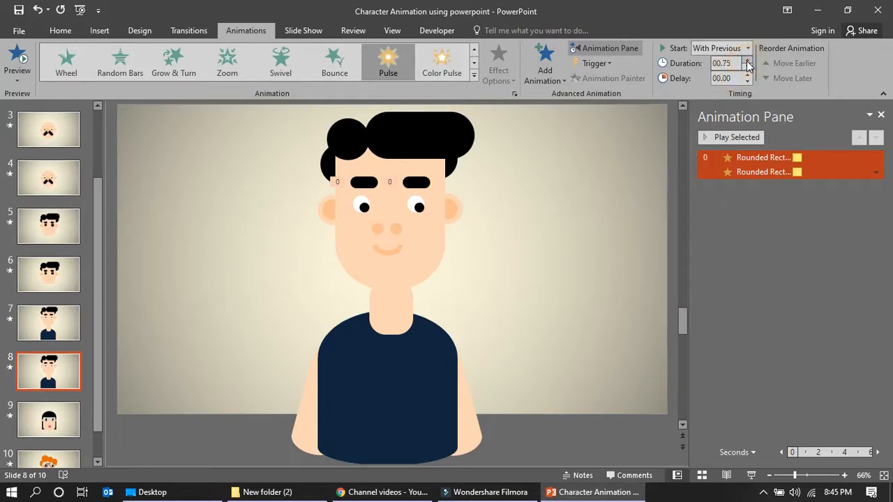
left_click(582, 218)
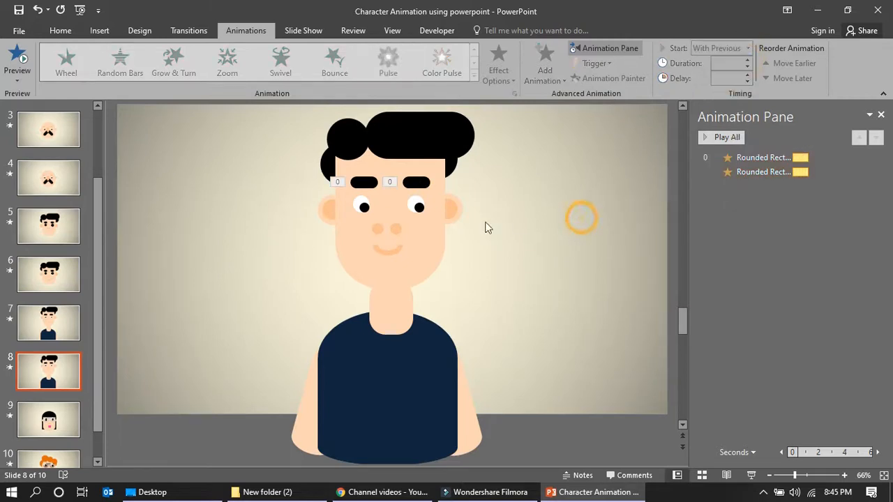
- Apply the Spin emphasis animation to both eyes on slide 8, starting the first After Previous and the second With Previous
left_click(418, 202)
left_click(361, 205, "shift")
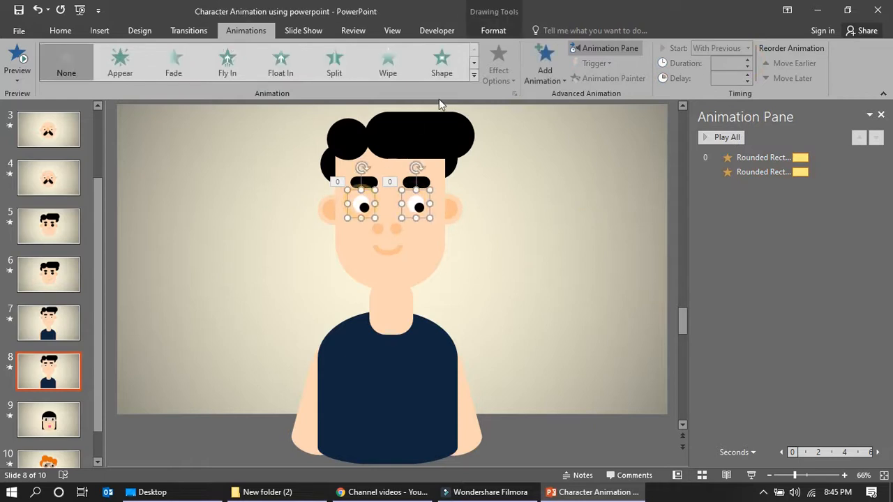
left_click(474, 75)
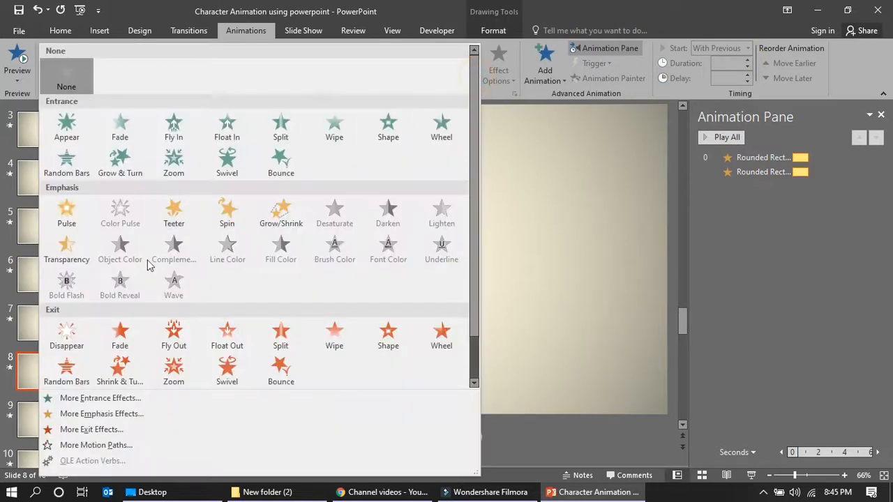
left_click(230, 202)
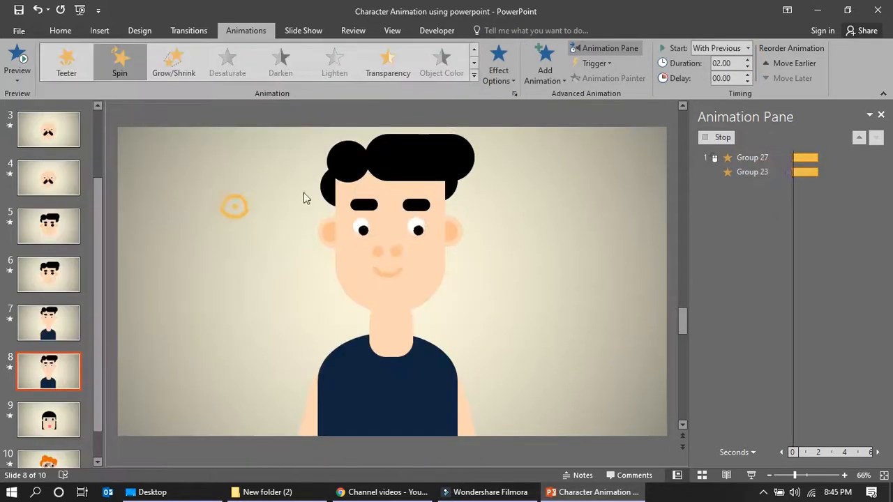
left_click(747, 48)
left_click(719, 88)
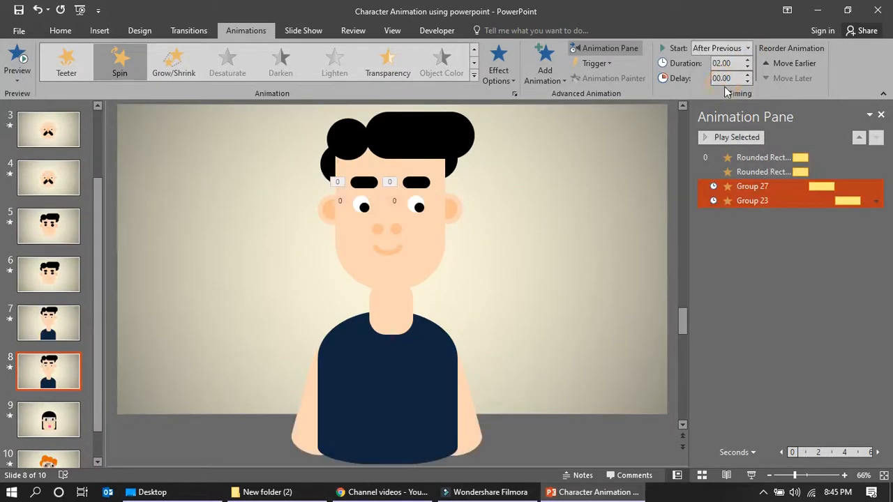
left_click(781, 202)
left_click(747, 48)
left_click(718, 74)
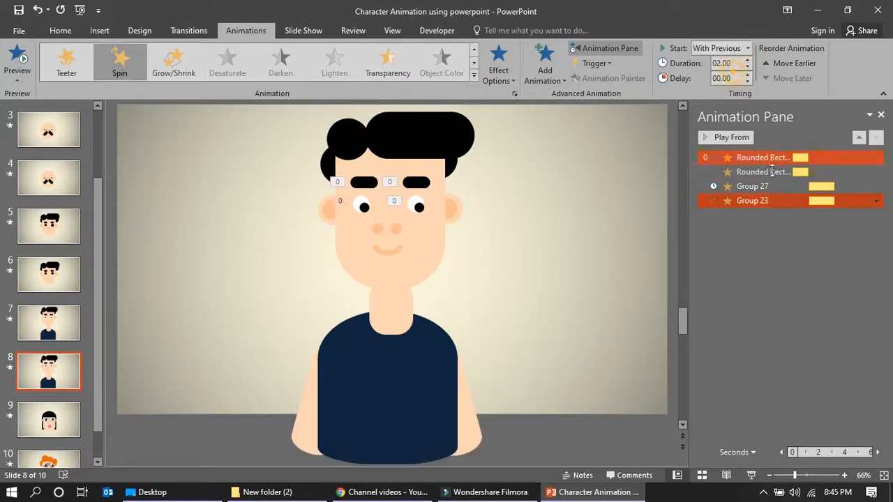
- Set the Spin animations of both eye groups to repeat several times
right_click(762, 201)
left_click(771, 263)
left_click(462, 163)
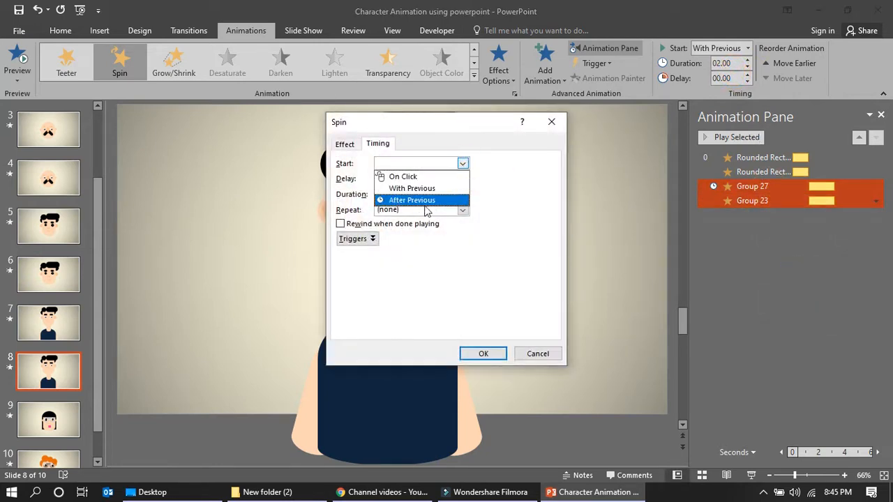
left_click(414, 177)
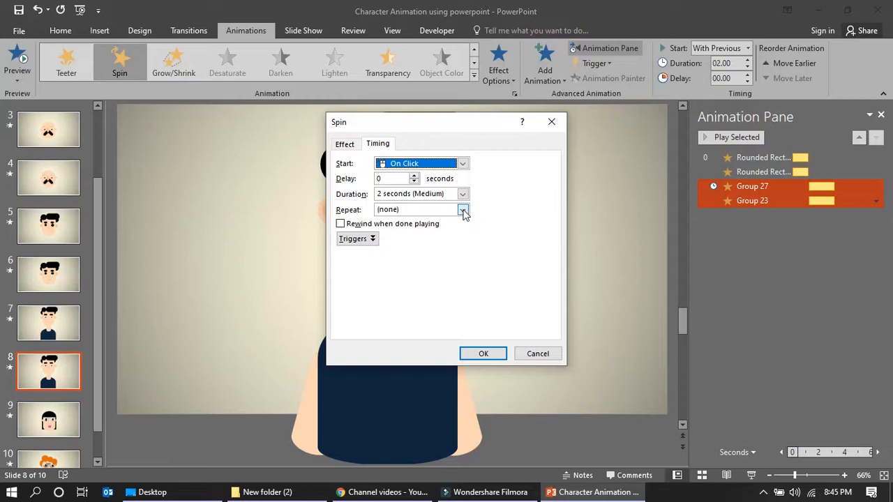
left_click(463, 210)
left_click(399, 259)
left_click(466, 356)
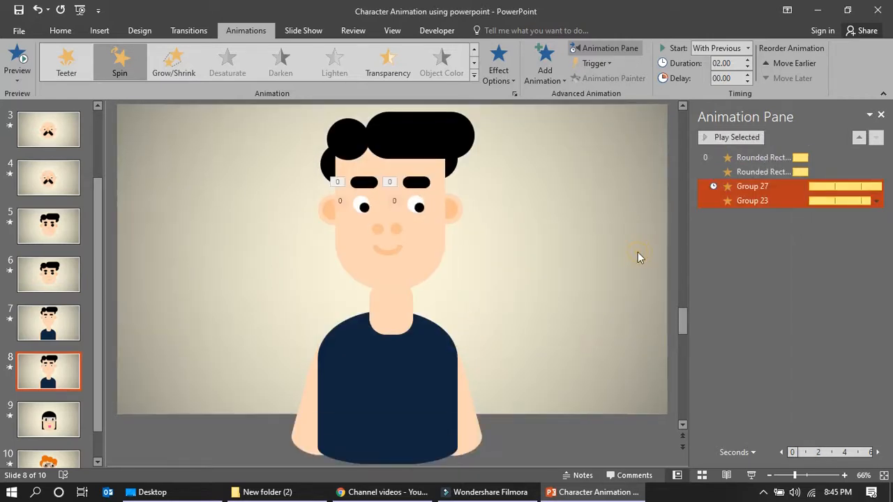
- Apply the Color Pulse emphasis animation to the four hair shapes and choose orange as its effect color
left_click(450, 140)
left_click(343, 140, "shift")
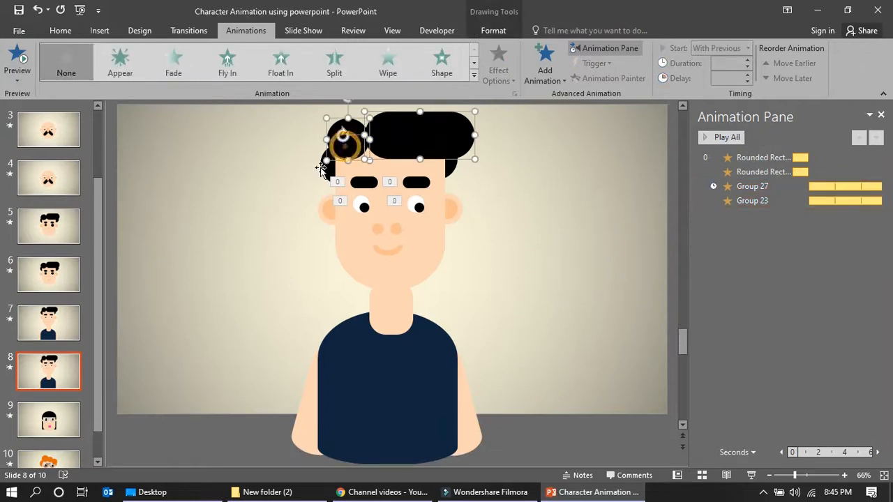
left_click(324, 171, "shift")
left_click(450, 167, "shift")
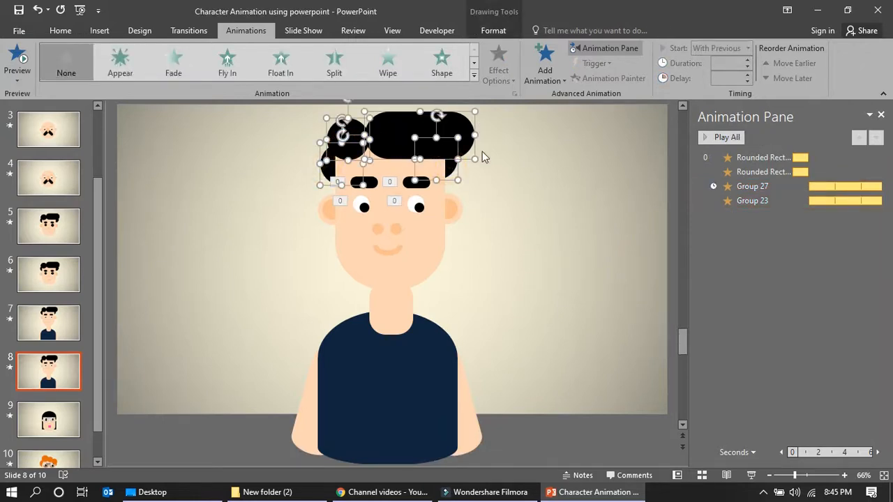
left_click(473, 76)
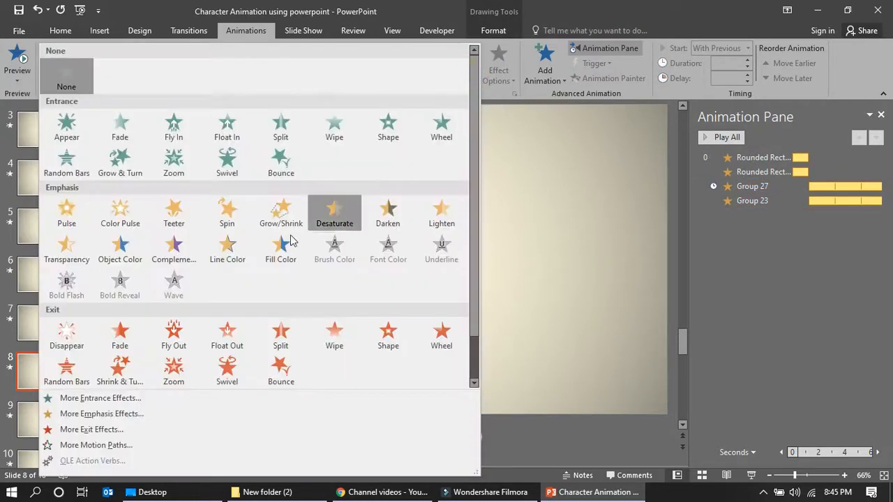
left_click(117, 216)
left_click(502, 77)
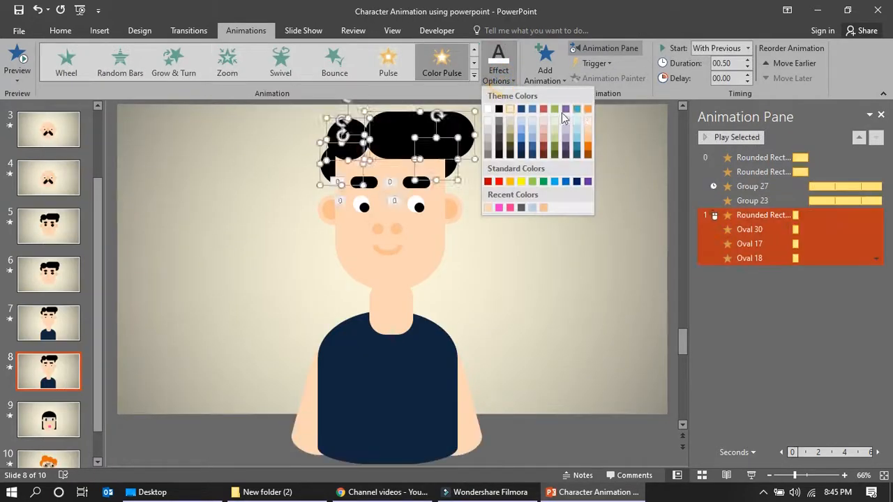
left_click(588, 110)
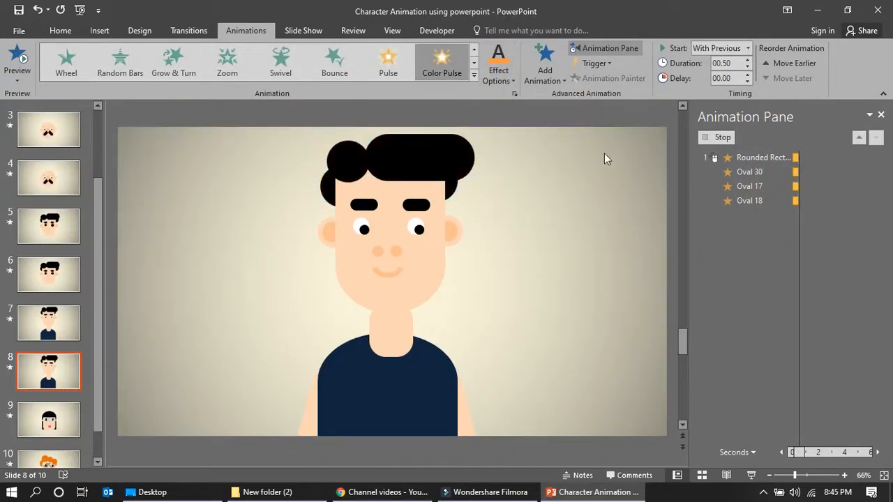
- Start the hair's Color Pulse animations With Previous and set their duration to 0.75 seconds
left_click(747, 49)
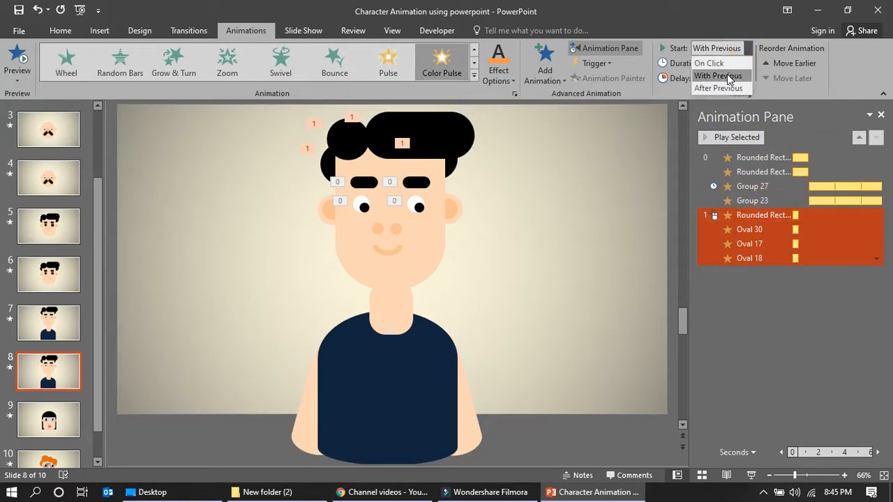
left_click(729, 76)
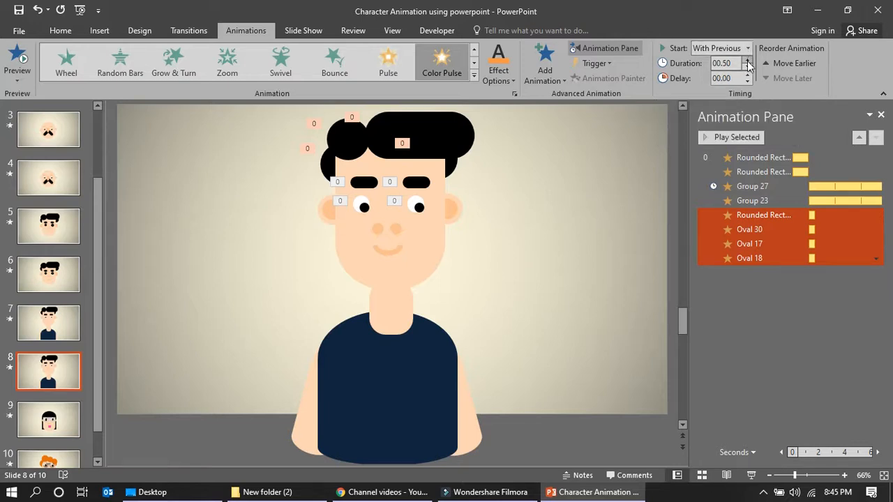
left_click(748, 60)
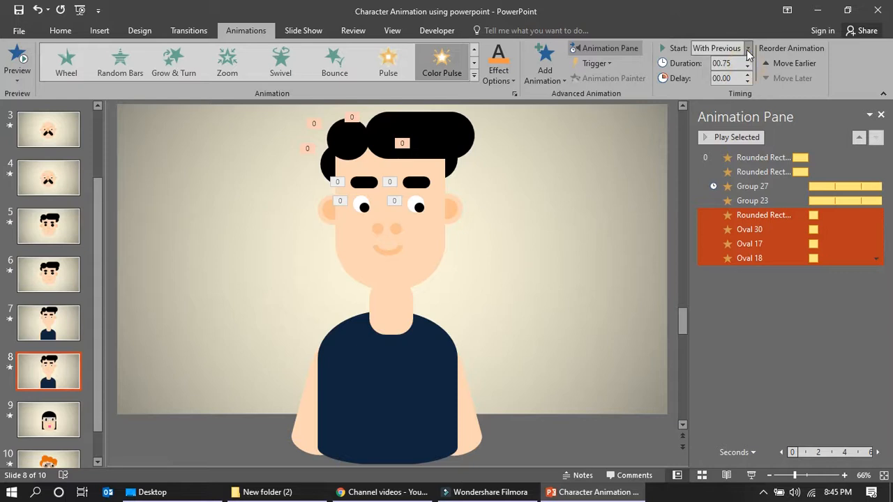
- Set the Color Pulse animations of all four hair shapes to repeat 10 times
right_click(763, 218)
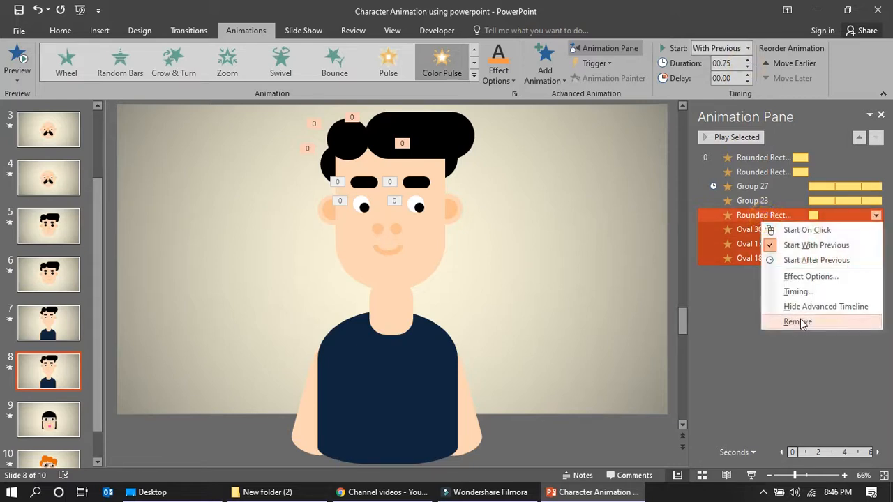
left_click(791, 277)
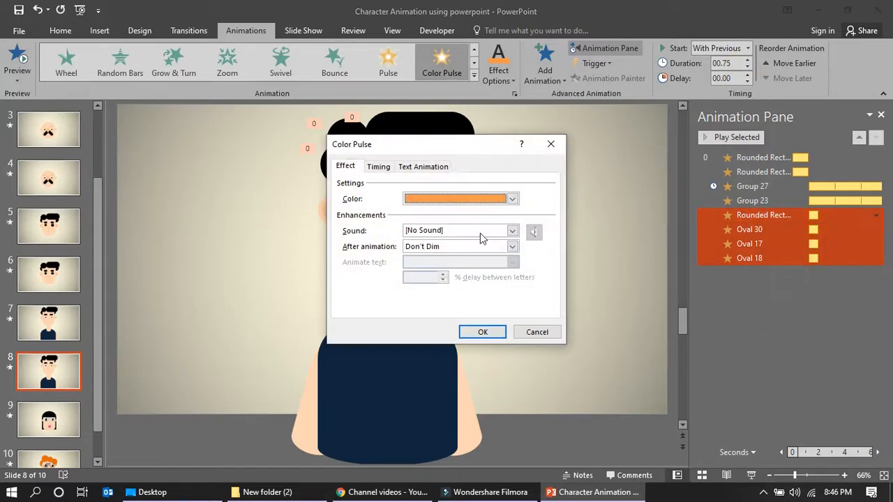
left_click(438, 168)
left_click(378, 165)
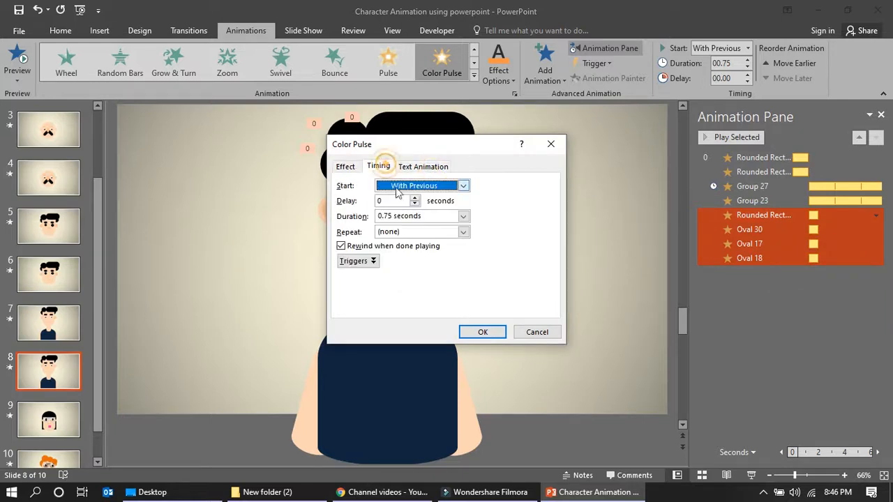
left_click(464, 236)
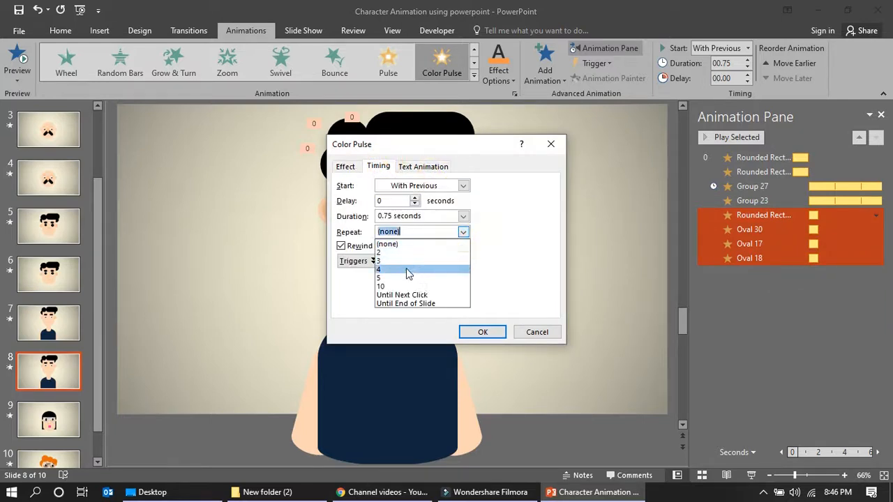
left_click(394, 278)
left_click(463, 232)
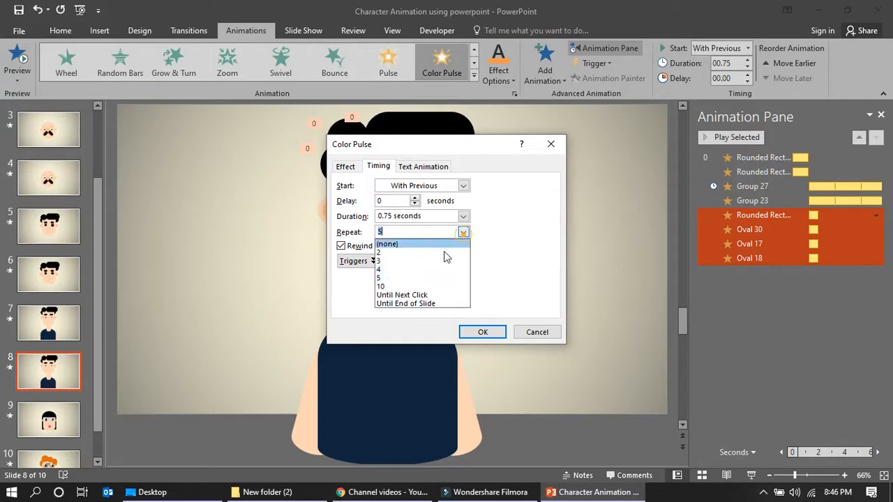
left_click(390, 286)
left_click(465, 332)
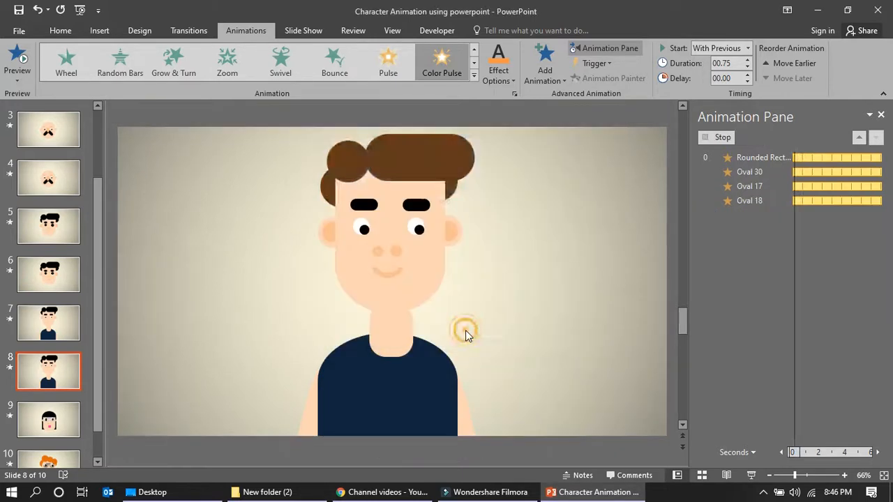
- Play slide 8 as a slide show, then widen the Animation Pane to examine its full timeline
left_click(750, 475)
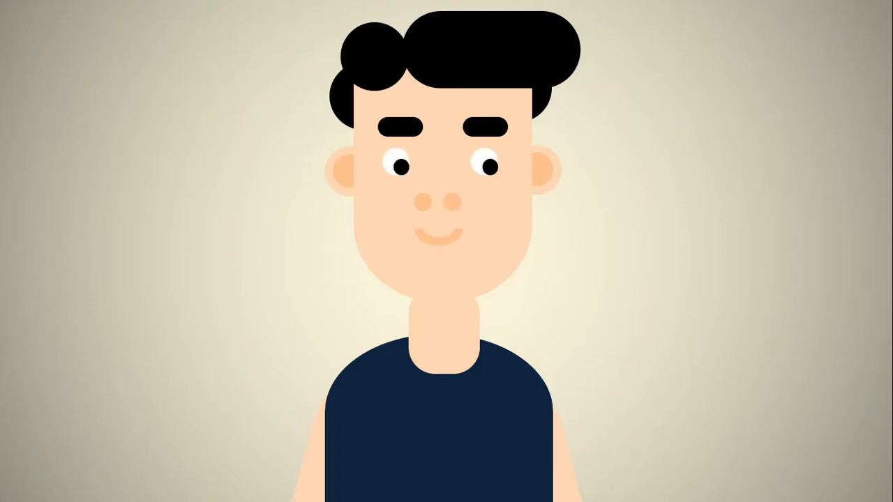
key("Escape")
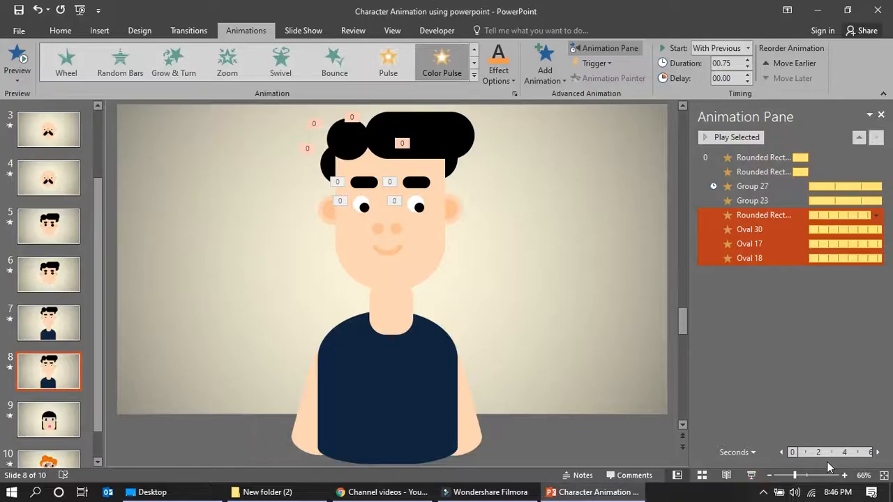
left_click_drag(693, 287, 558, 282)
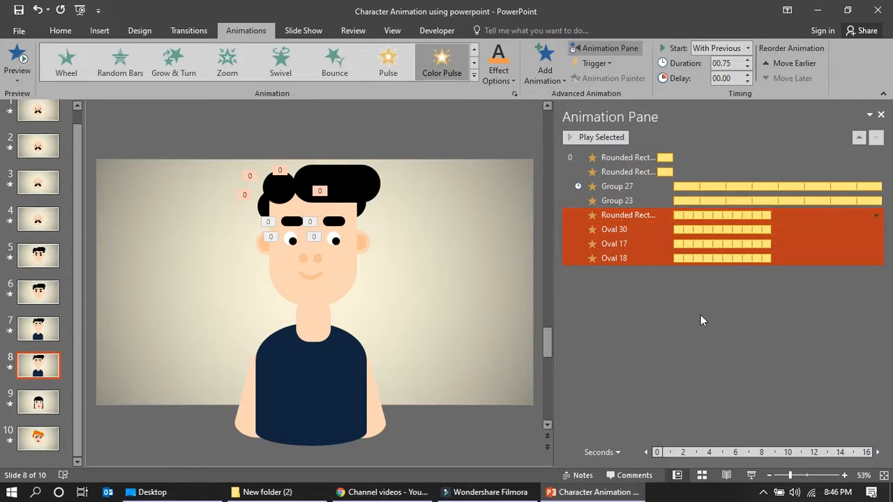
- Open slide 9, close the Animation Pane and play the slide as a slide show
left_click(46, 407)
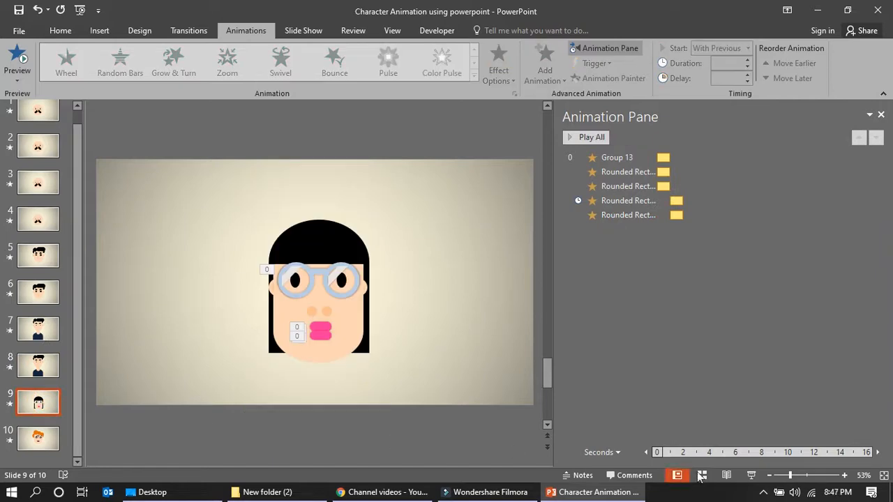
left_click(882, 114)
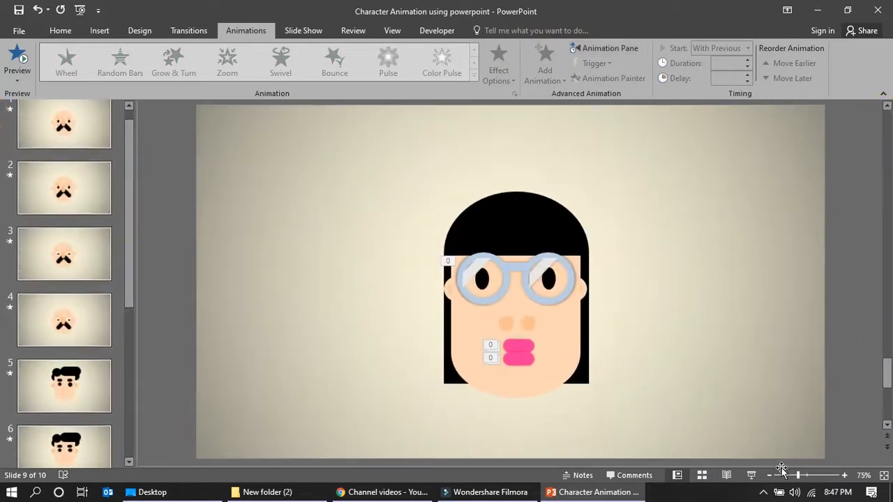
left_click(752, 475)
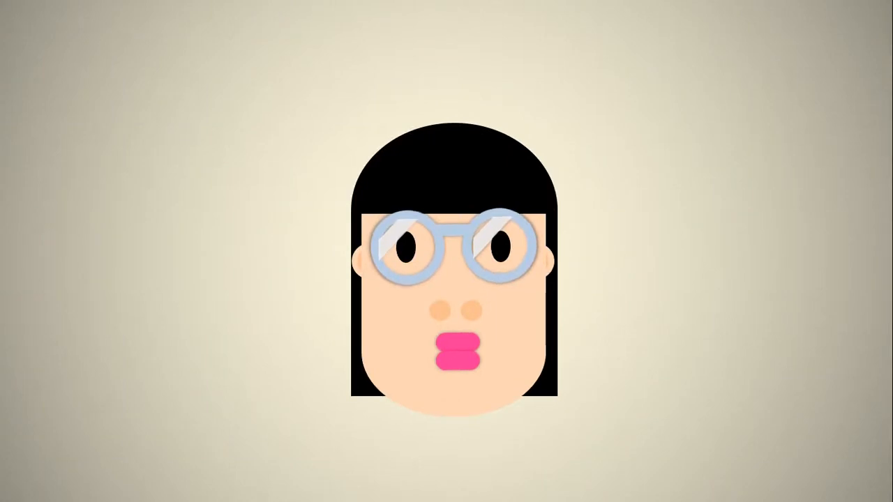
key("Escape")
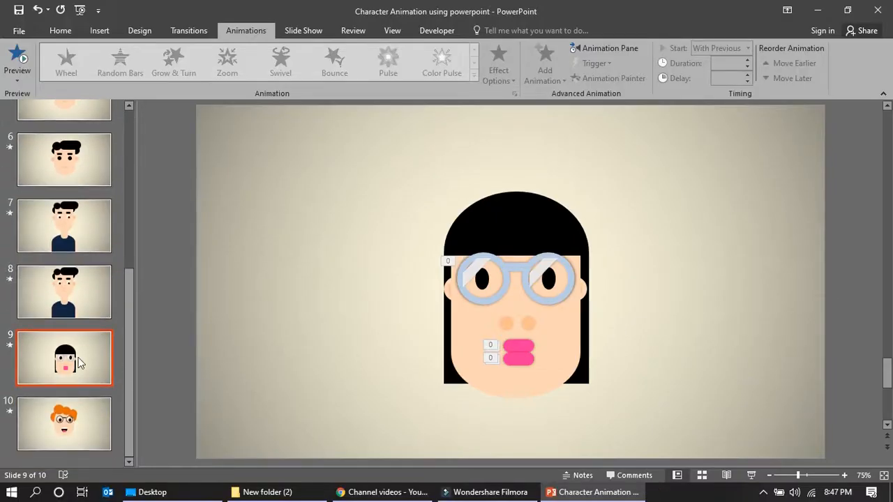
- Duplicate slide 9, which holds the woman's face with glasses
left_click(514, 287)
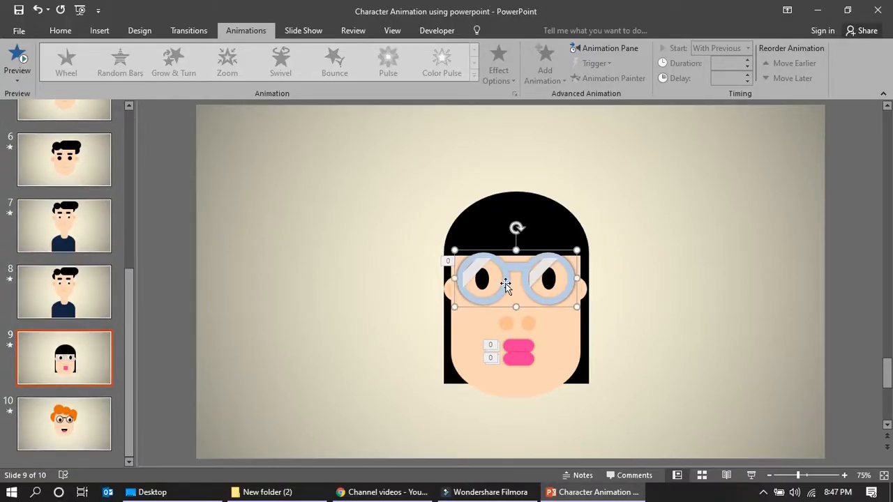
left_click(522, 348)
right_click(54, 344)
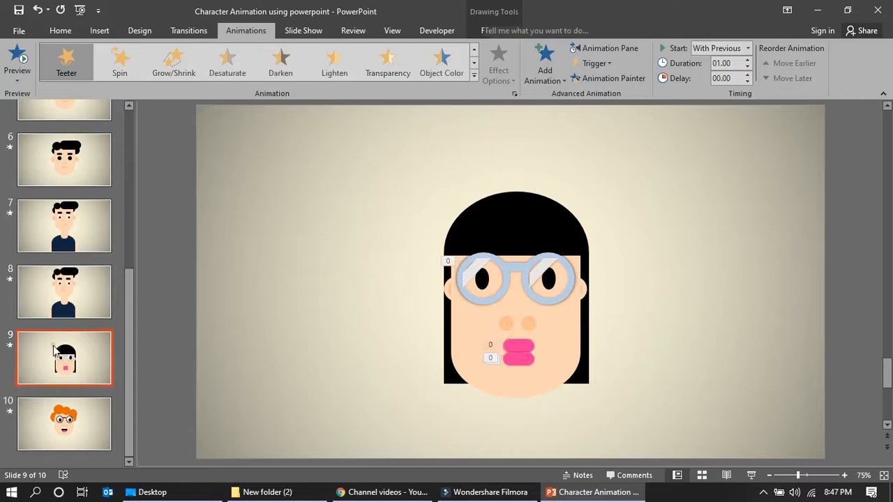
left_click(118, 192)
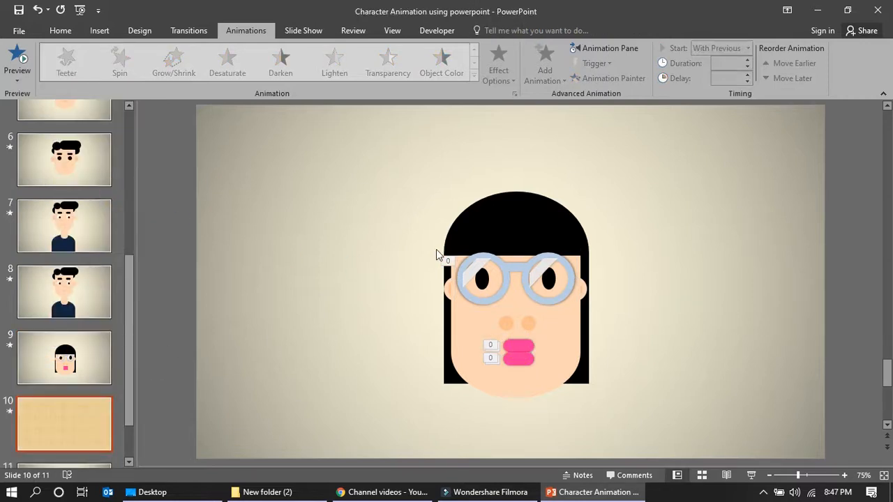
- Delete all animations of the glasses and lips on slide 10 and close the Animation Pane
left_click(449, 263)
left_click(490, 346)
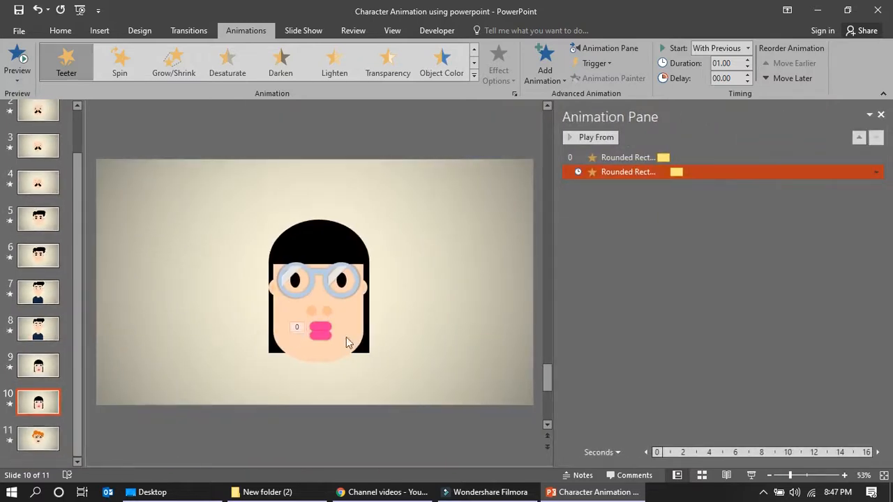
left_click(299, 328)
key("Delete")
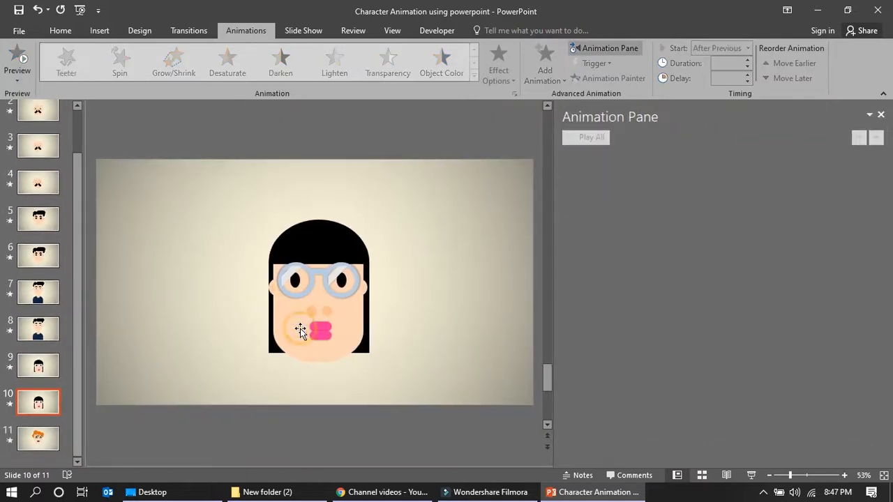
left_click(880, 115)
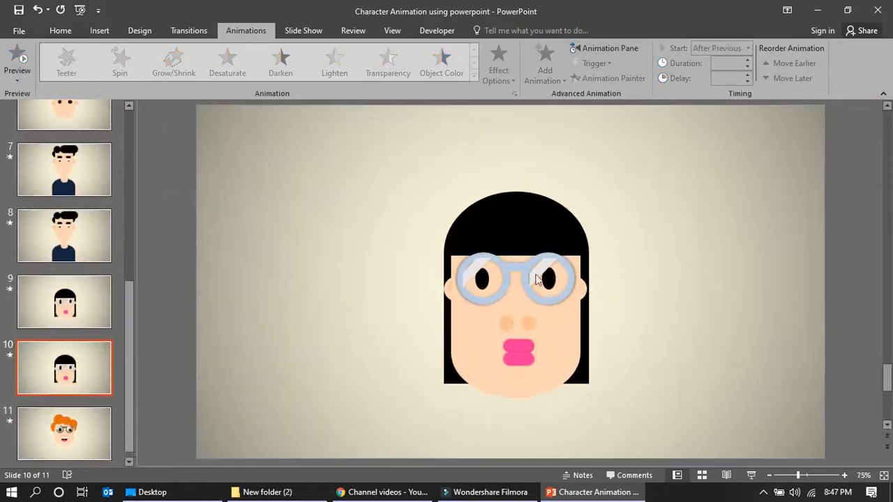
- Apply the Teeter emphasis animation to the glasses and both lips on slide 10, starting With Previous
left_click(499, 261)
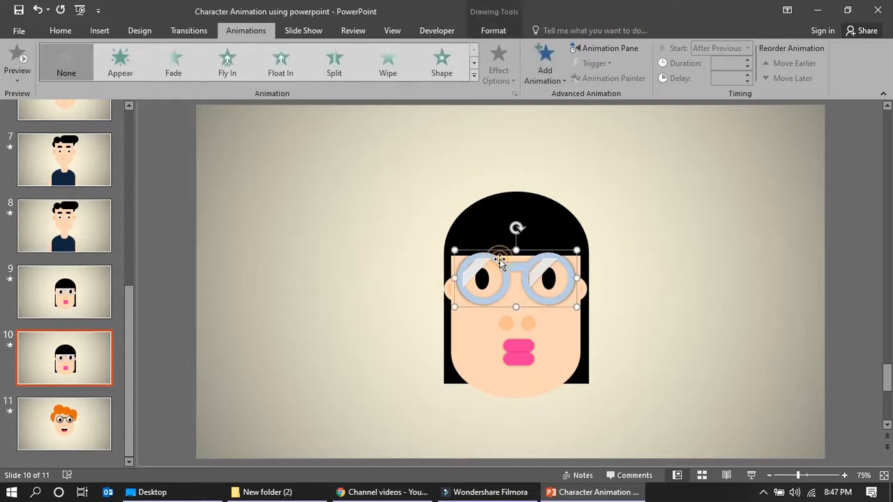
left_click(521, 359, "shift")
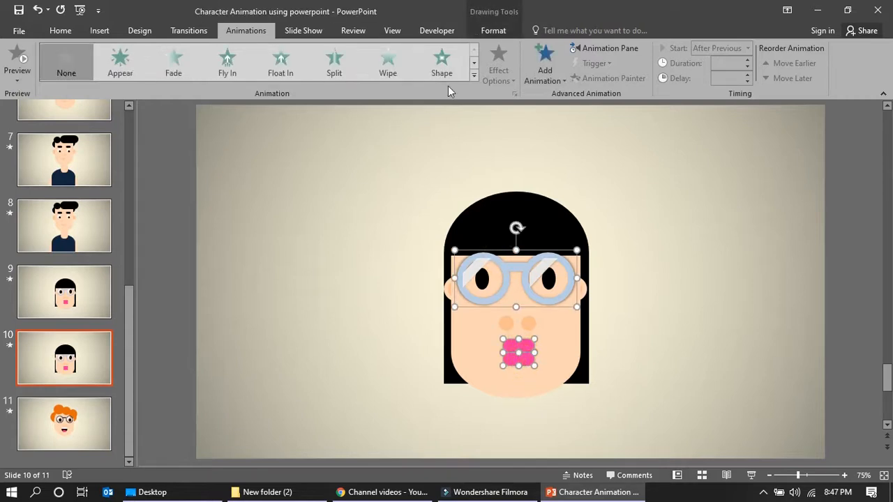
left_click(474, 75)
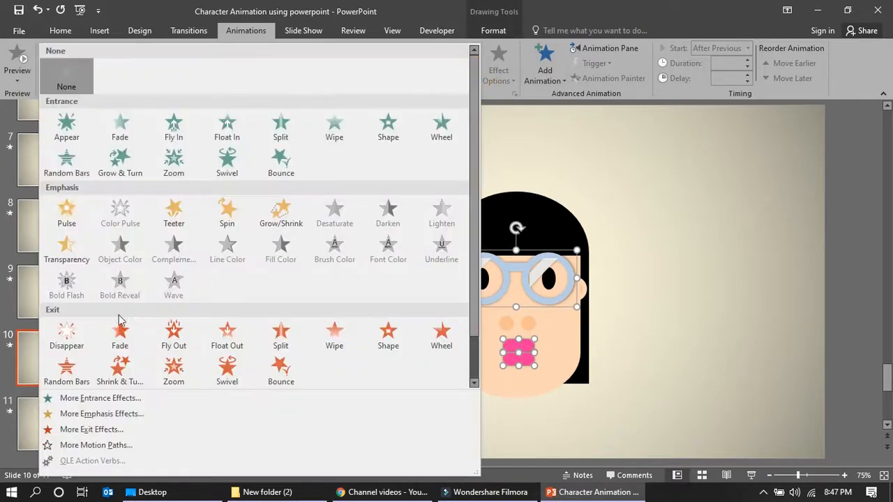
left_click(174, 213)
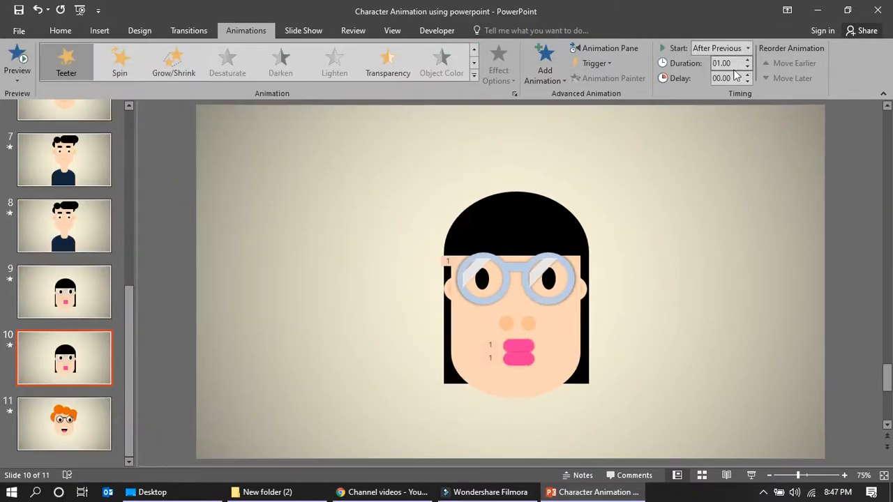
left_click(618, 51)
left_click(719, 49)
left_click(718, 63)
- Set the Teeter animations of the glasses and lips to repeat 10 times
right_click(633, 156)
left_click(775, 219)
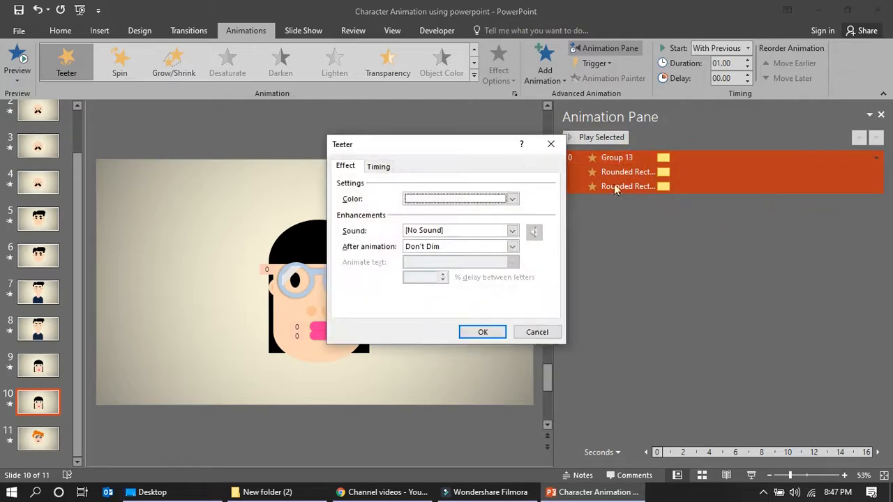
left_click(378, 167)
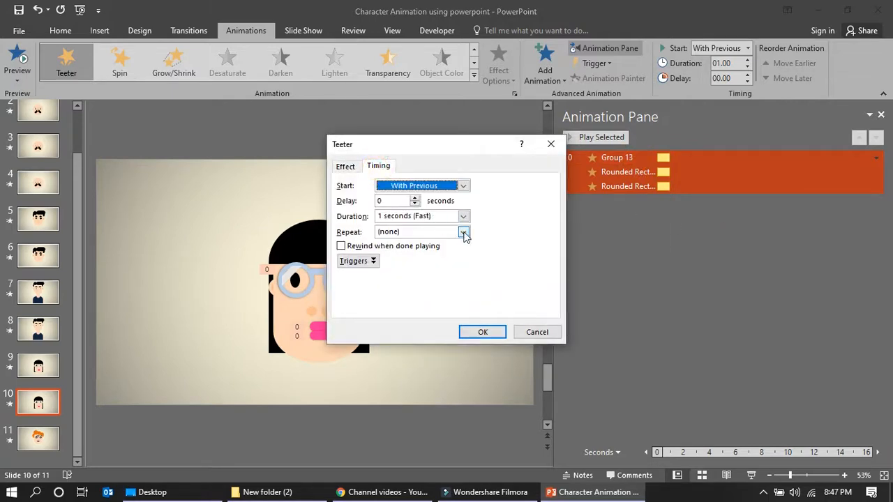
left_click(463, 231)
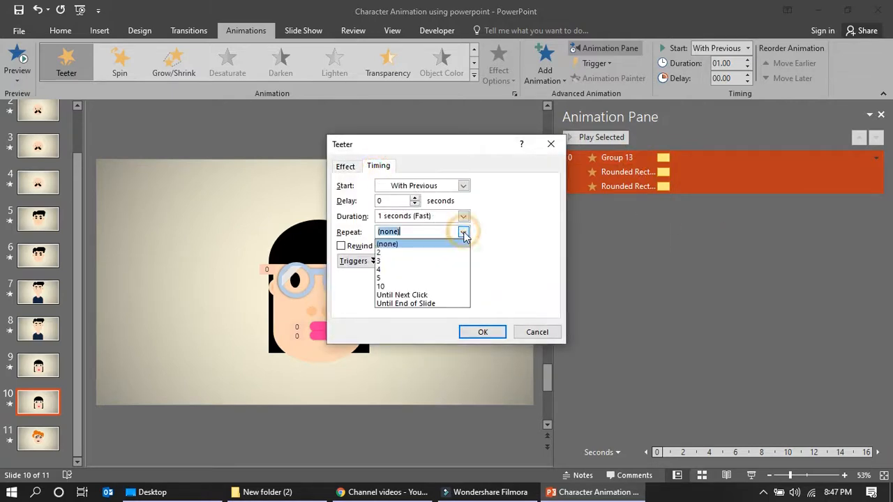
left_click(413, 286)
left_click(483, 332)
- Play slide 10 as a slide show, then close the Animation Pane
left_click(751, 475)
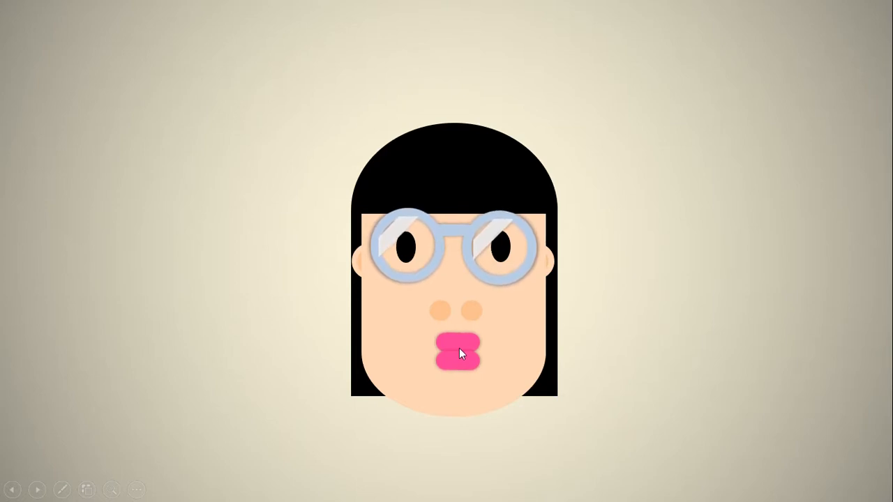
key("Escape")
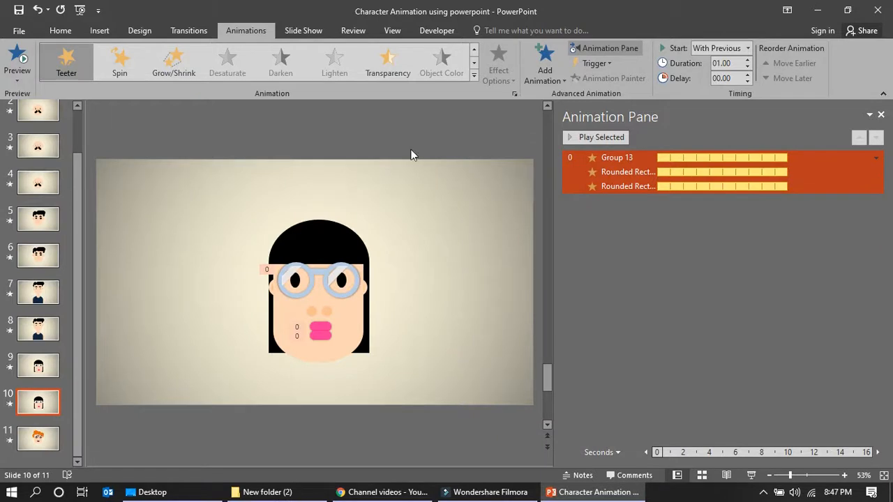
left_click(880, 115)
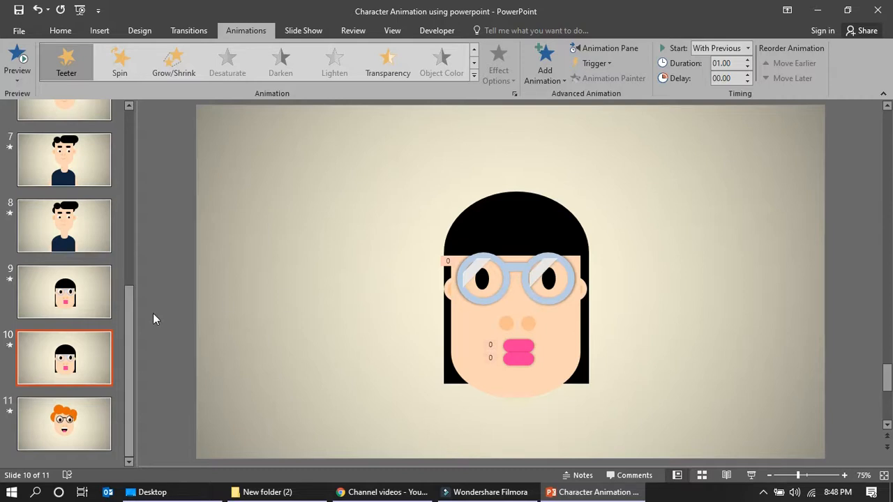
- Play slide 11 with the orange-haired face as a slide show and duplicate the slide
key("Down")
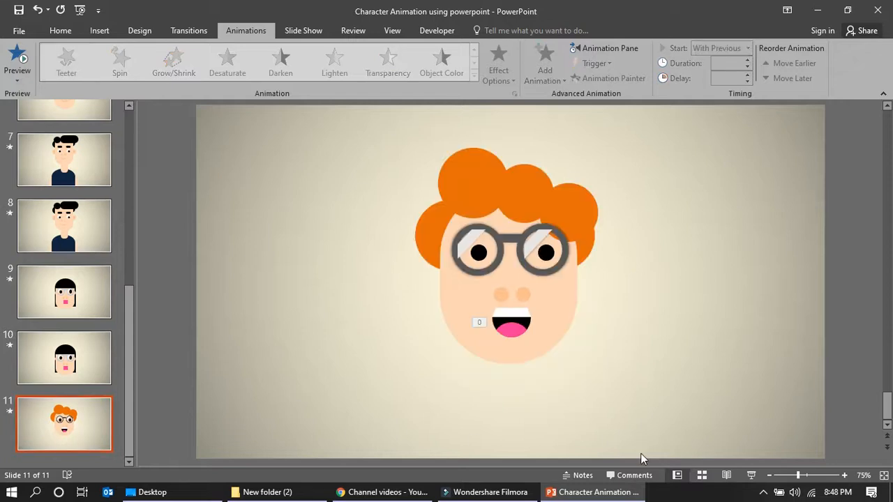
left_click(752, 476)
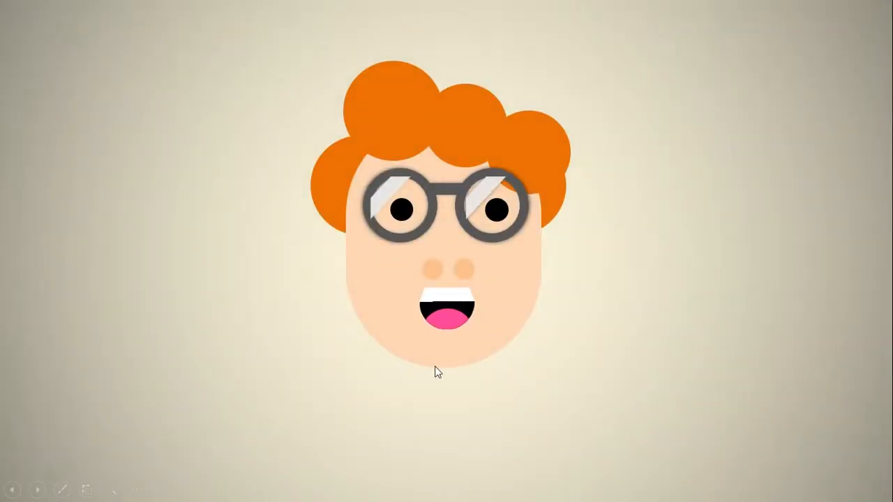
key("Escape")
right_click(55, 413)
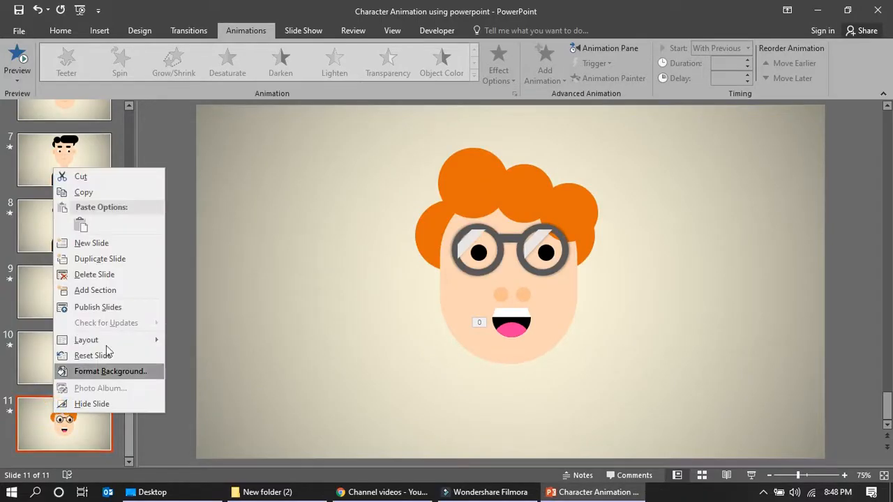
left_click(99, 259)
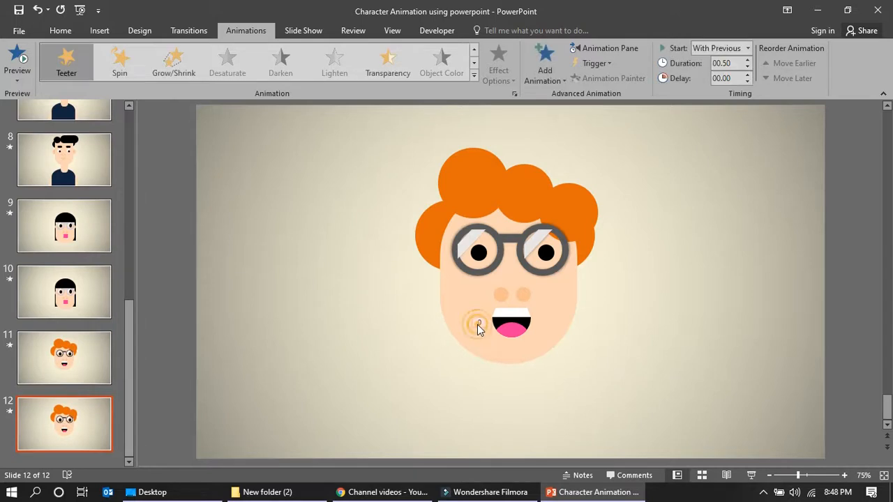
- Apply the Teeter emphasis animation to the mouth on slide 12 and set it to start With Previous
left_click_drag(477, 325, 507, 340)
left_click(474, 78)
left_click(179, 210)
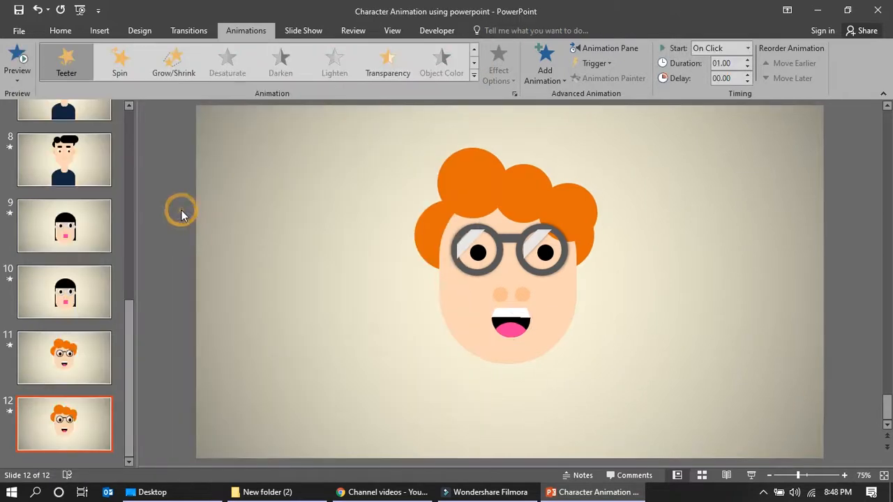
left_click(746, 48)
left_click(718, 76)
- Set the mouth's Teeter animation on slide 12 to repeat 10 times, keeping the 1 second (Fast) duration
left_click(622, 52)
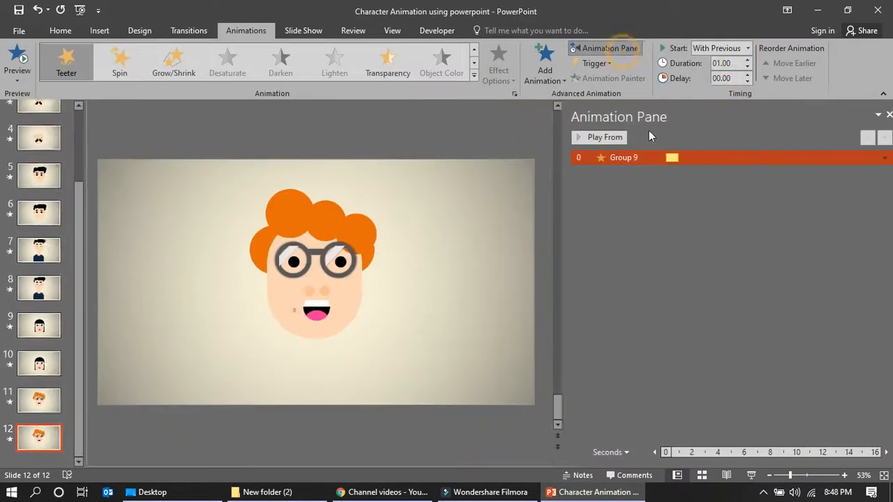
right_click(677, 157)
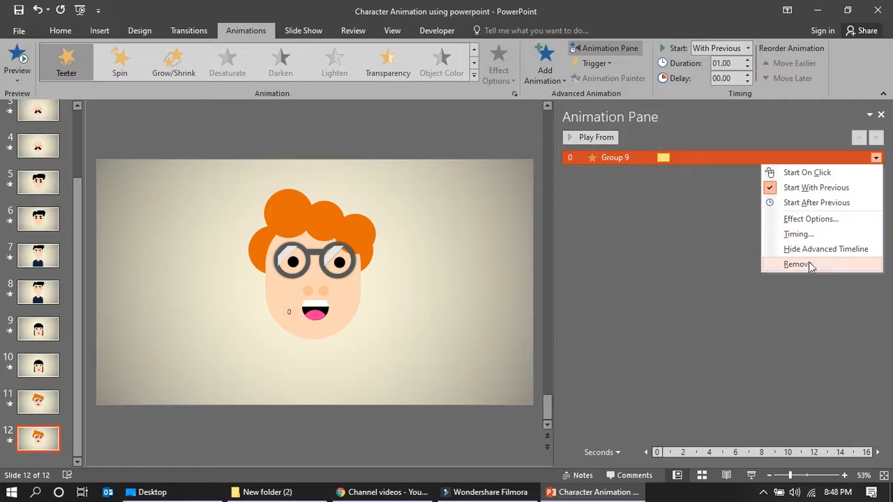
left_click(797, 220)
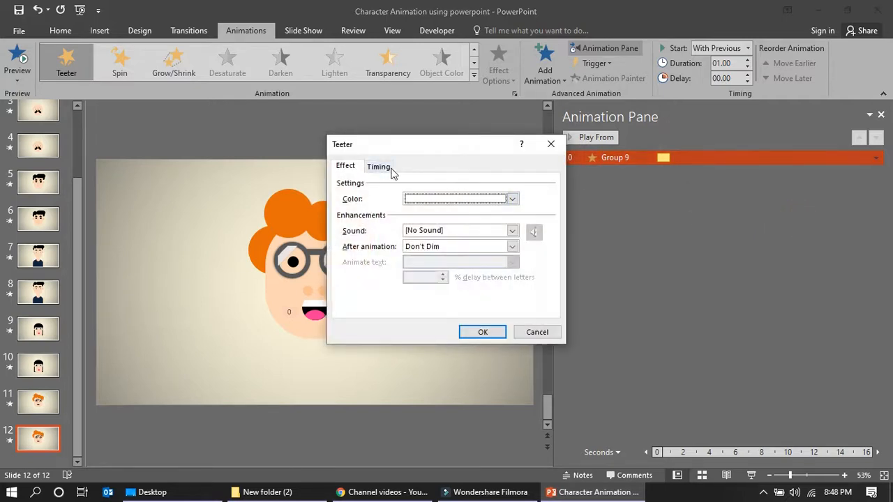
left_click(379, 167)
left_click(464, 231)
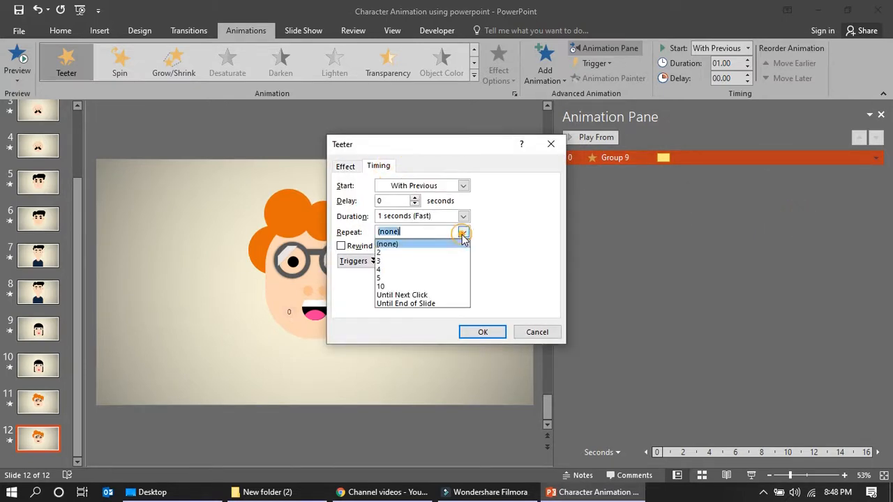
left_click(395, 286)
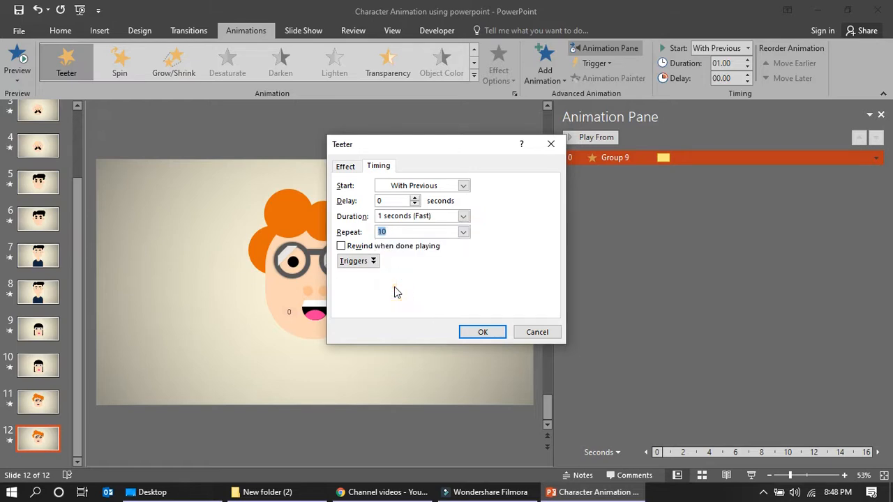
left_click(463, 216)
left_click(463, 216)
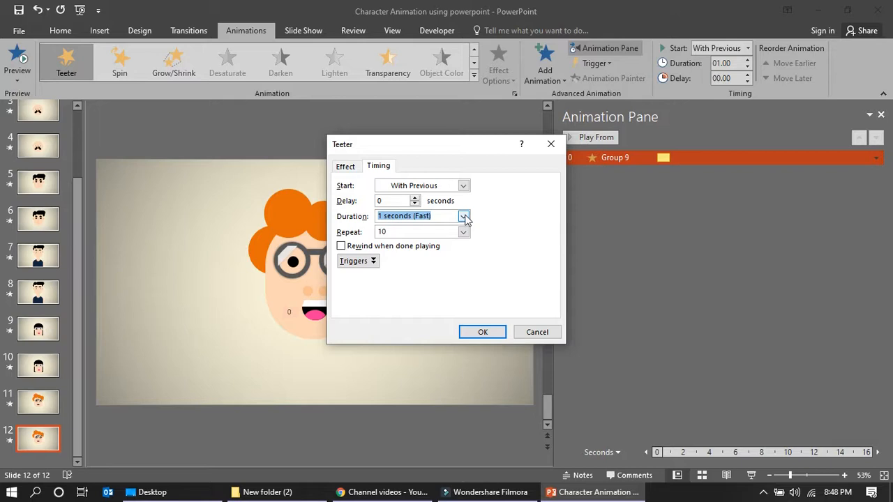
left_click(463, 216)
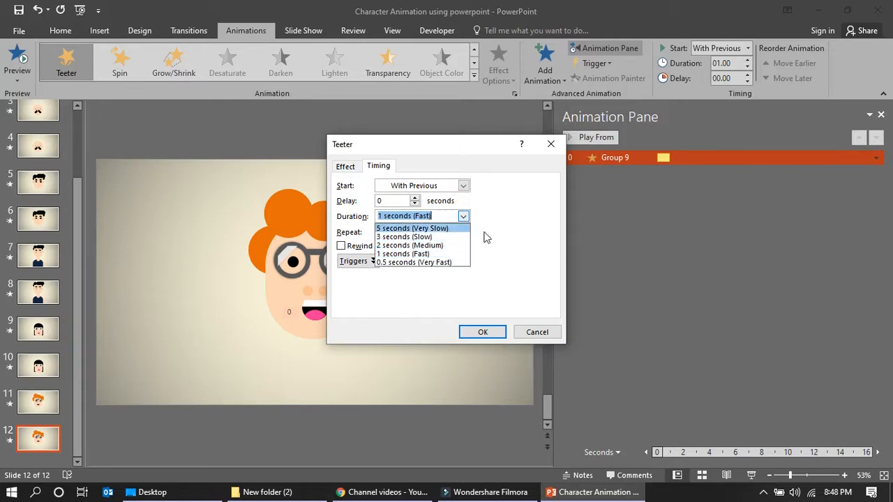
left_click(547, 231)
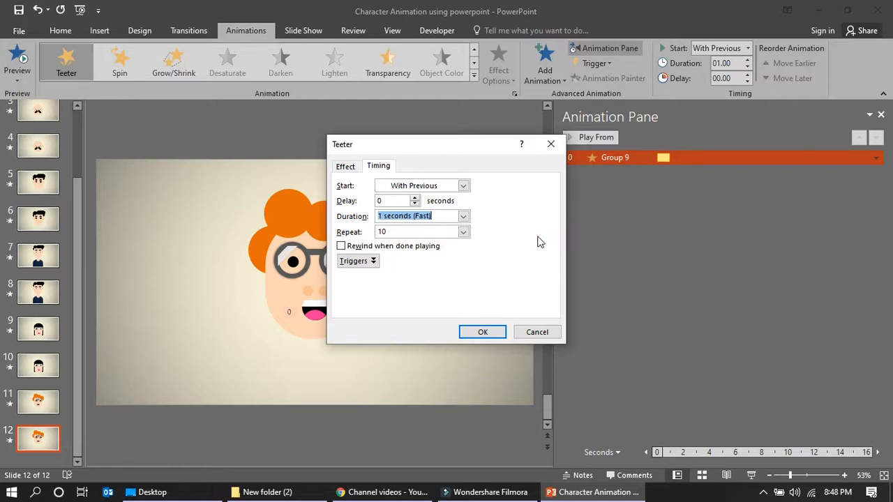
left_click(483, 332)
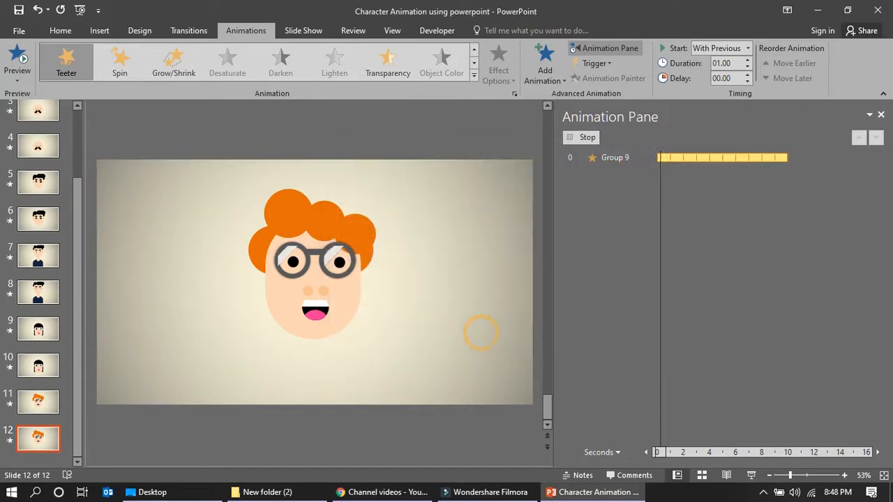
- Play slide 12 as a slide show, then close the Animation Pane
left_click(755, 474)
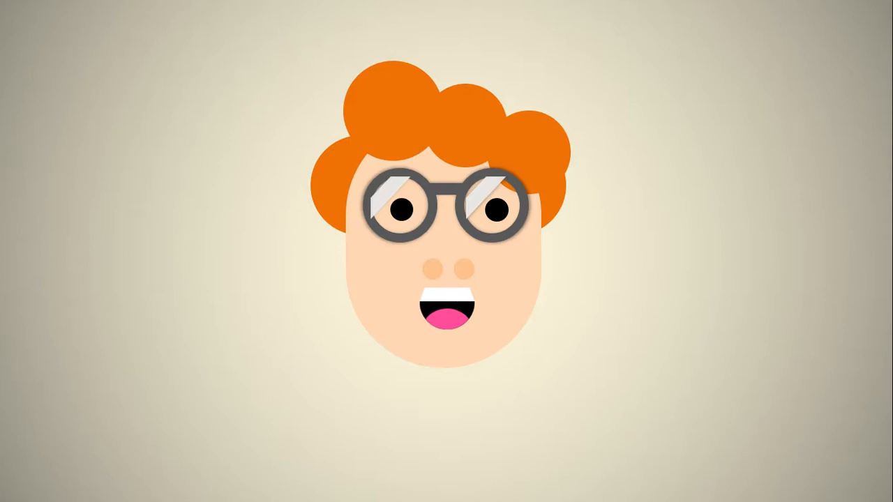
key("Escape")
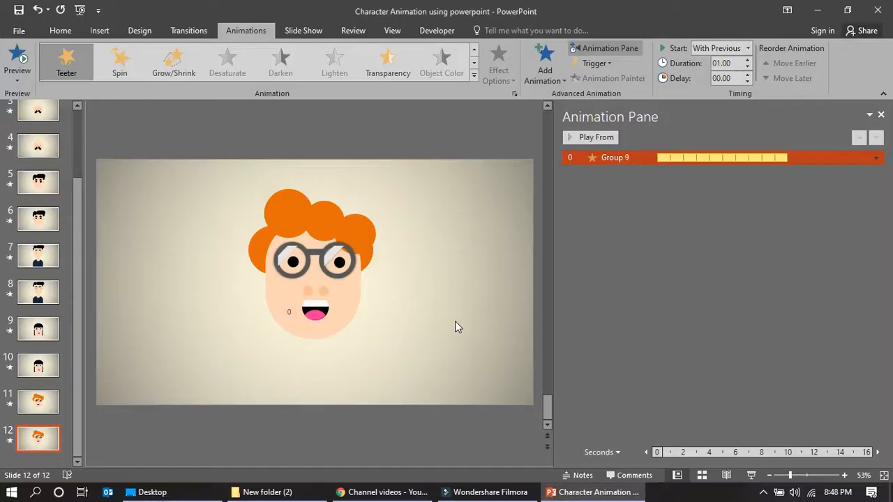
left_click(882, 116)
- Return to slide 1 and look through the thumbnails of all the animated face slides
left_click_drag(129, 319, 130, 109)
left_click(98, 137)
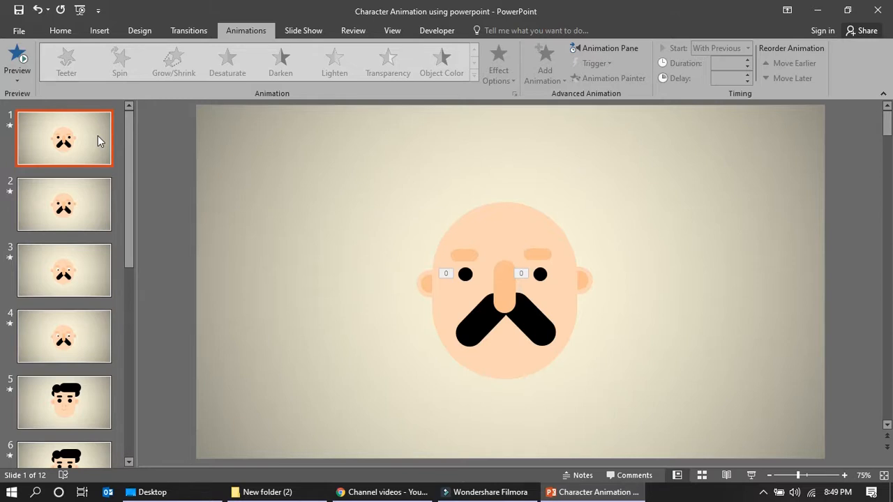
left_click_drag(127, 259, 136, 457)
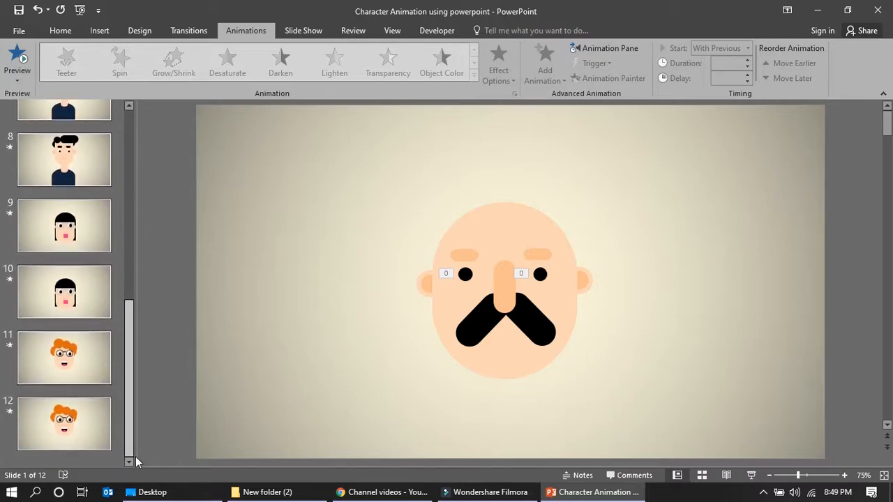
left_click_drag(136, 457, 140, 162)
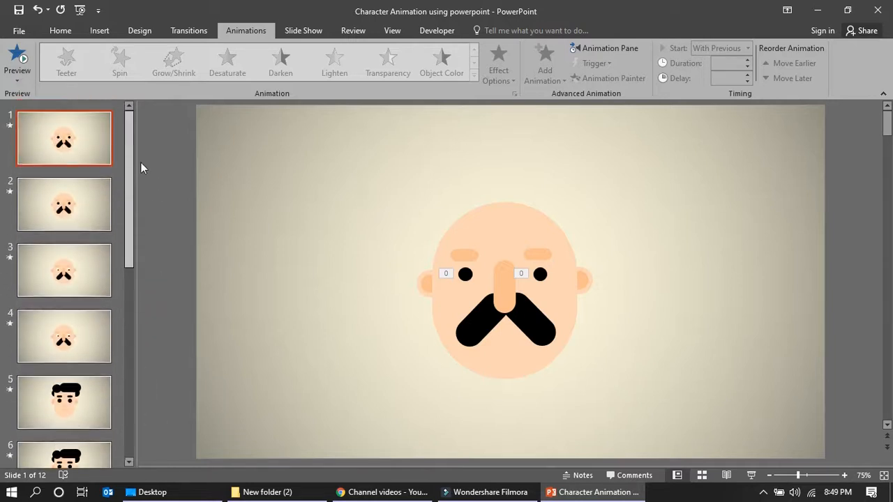